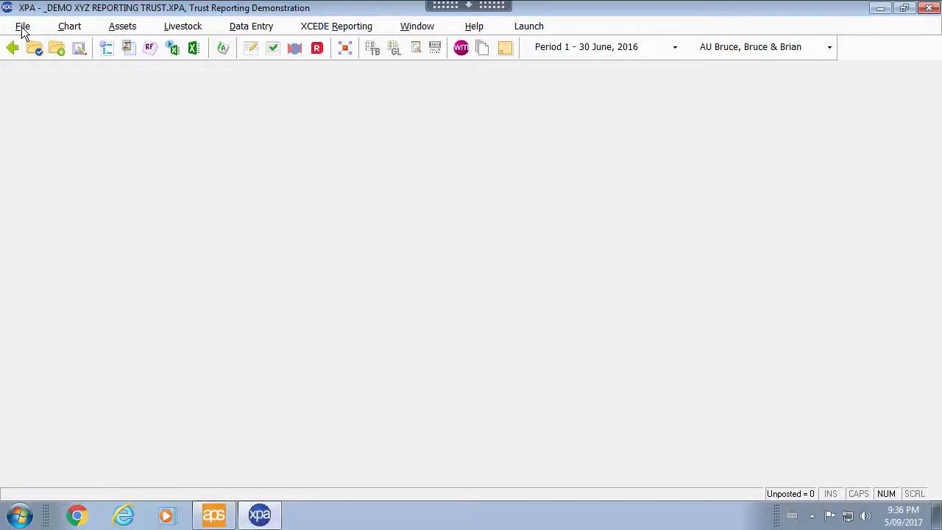
Step: Set the tax type in the ledger's file details to GST and accept the change
{"action": "left_click", "coordinate": [23, 27]}
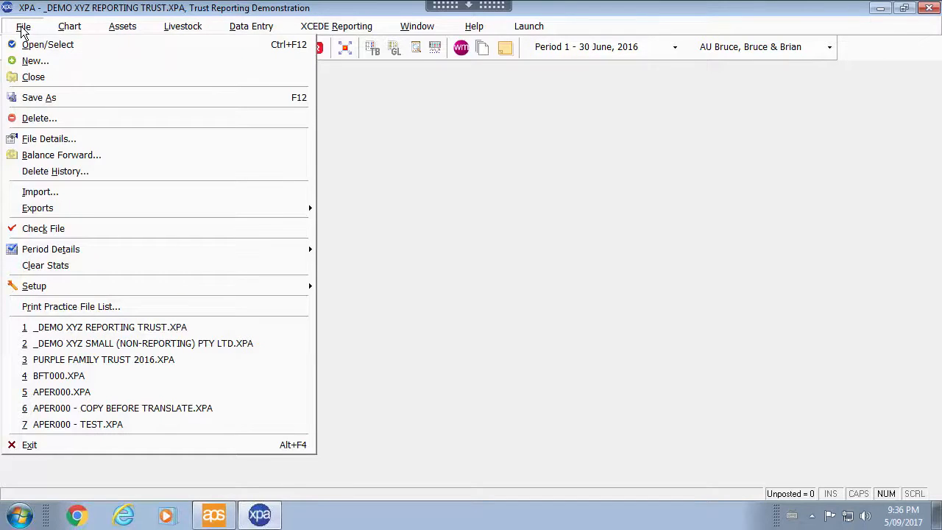
{"action": "left_click", "coordinate": [45, 139]}
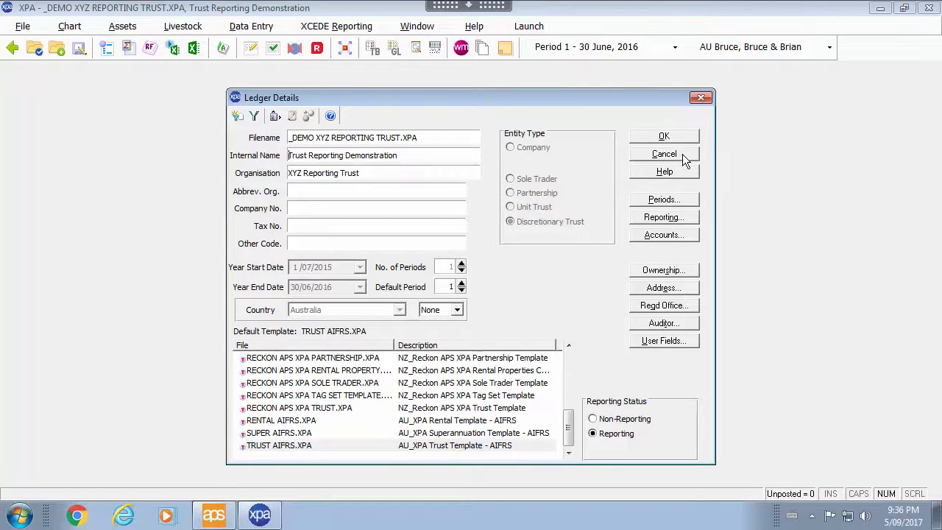
{"action": "left_click", "coordinate": [456, 310]}
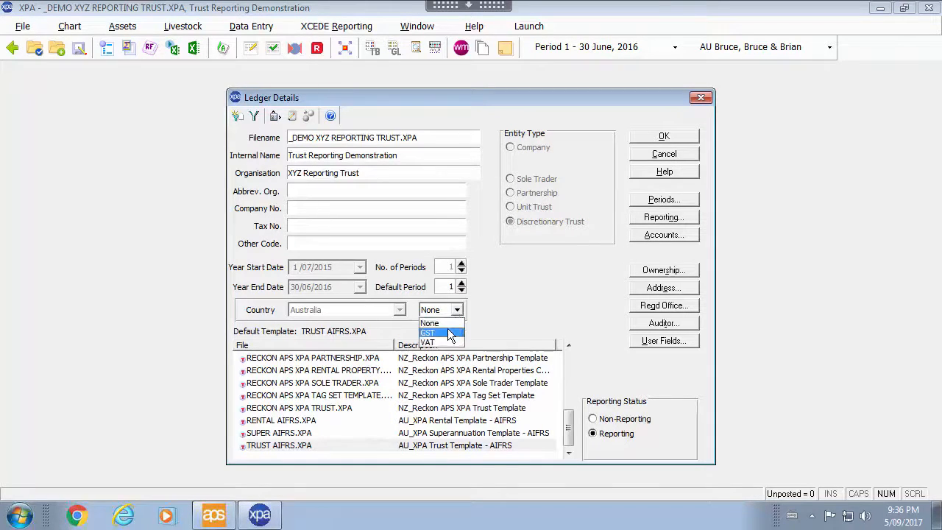
{"action": "left_click", "coordinate": [440, 330]}
{"action": "left_click", "coordinate": [673, 139]}
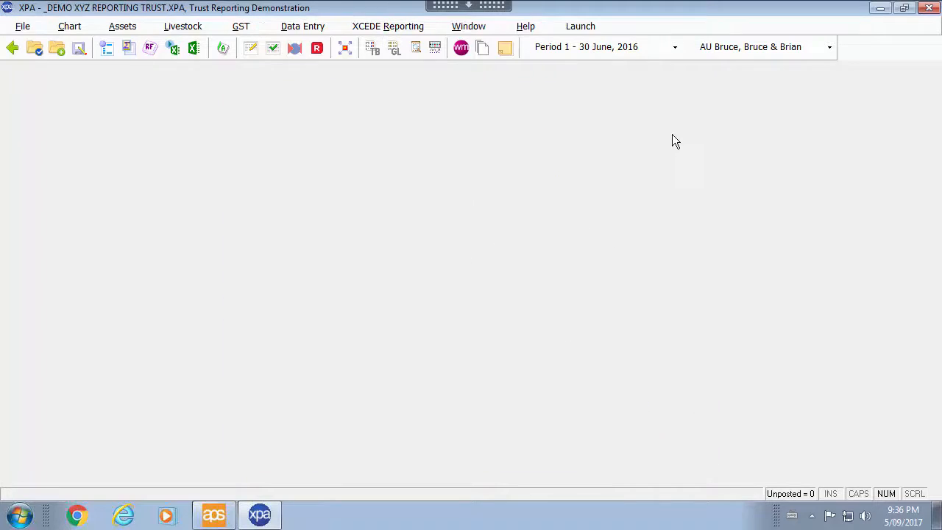
Step: Save a copy of the ledger as _DEMO XYZ REPORTING TRUST B4 GST ENABLED.XPA and reopen _DEMO XYZ REPORTING TRUST.XPA
{"action": "left_click", "coordinate": [22, 26]}
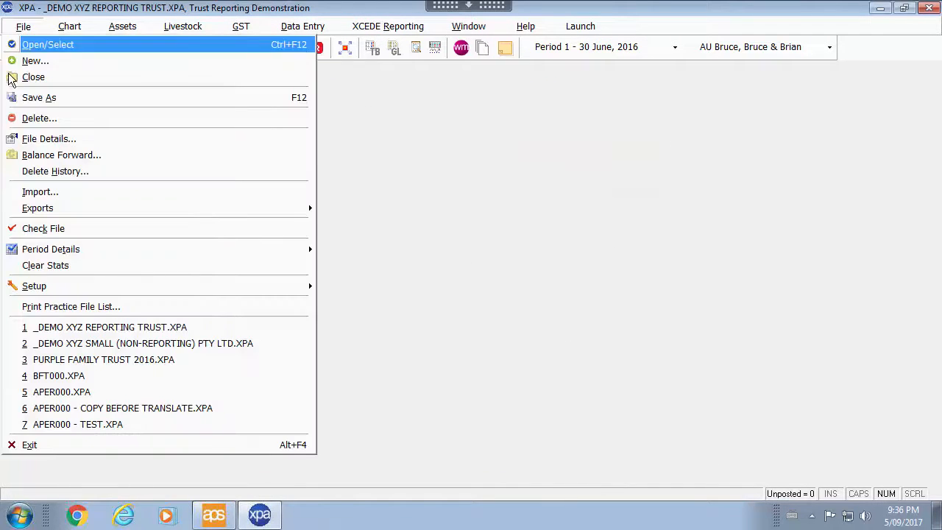
{"action": "left_click", "coordinate": [26, 99]}
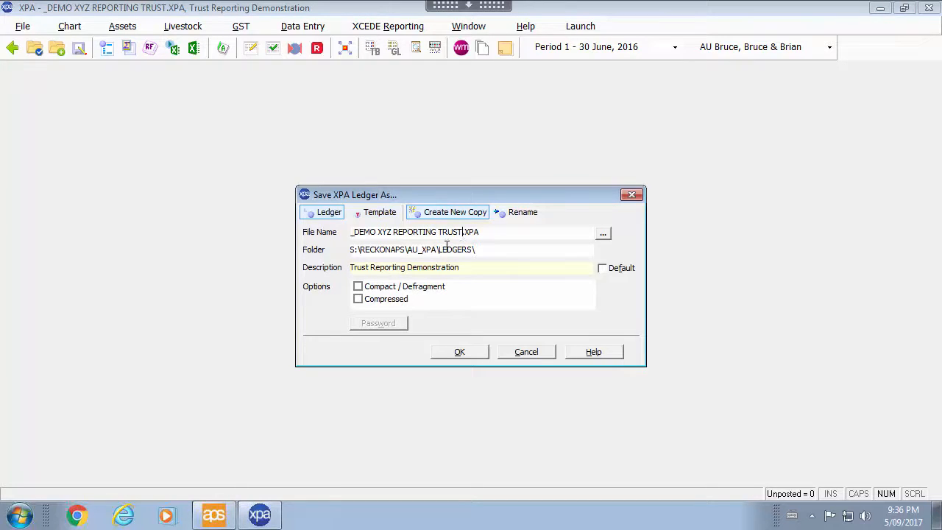
{"action": "type", "text": "b4 GST enabled"}
{"action": "left_click", "coordinate": [457, 355]}
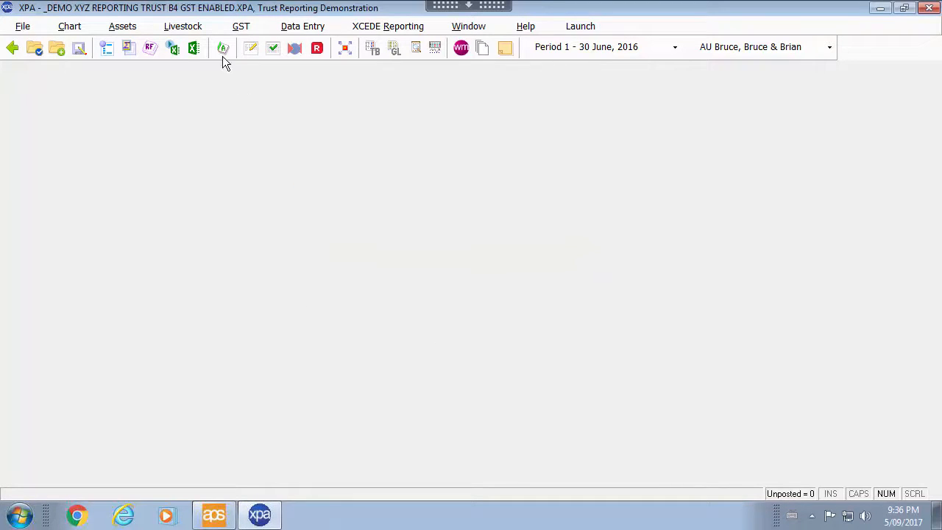
{"action": "left_click", "coordinate": [22, 27]}
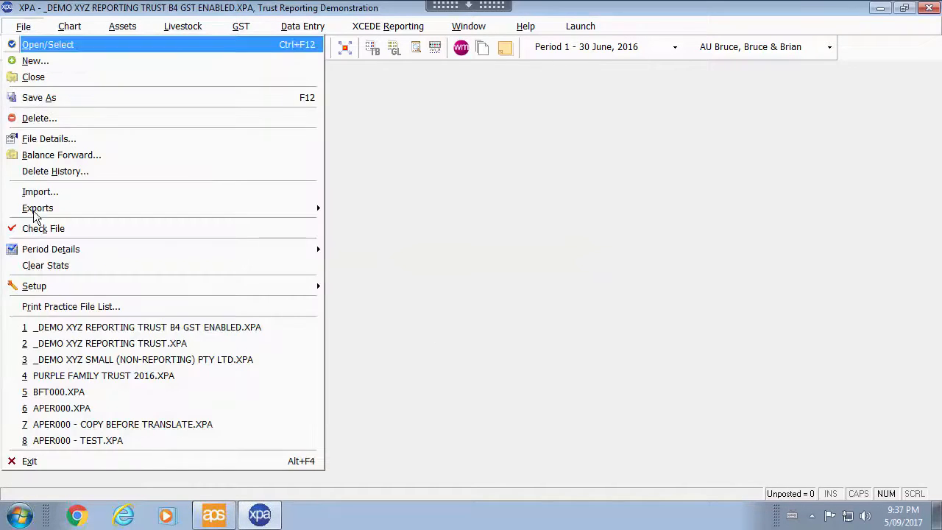
{"action": "left_click", "coordinate": [103, 342]}
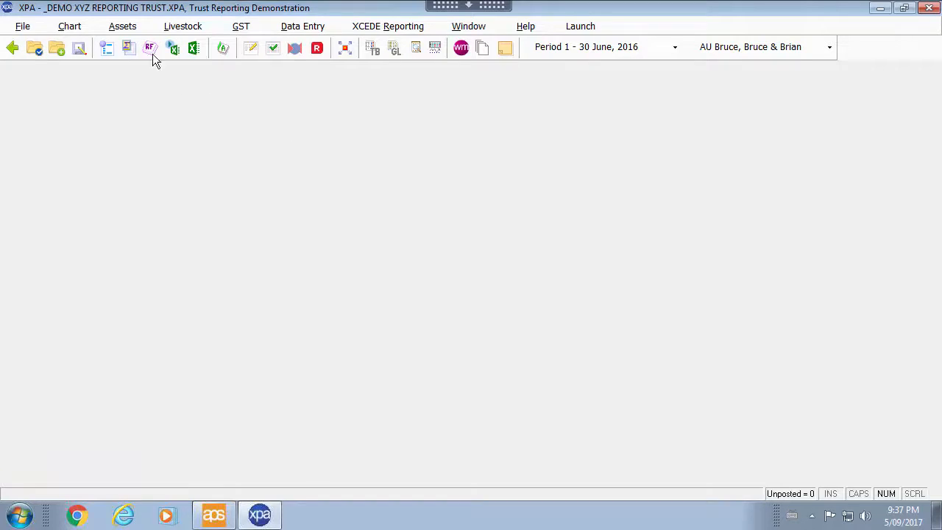
Step: Open the ledger's GST rates and show the rates of its default template
{"action": "left_click", "coordinate": [239, 27]}
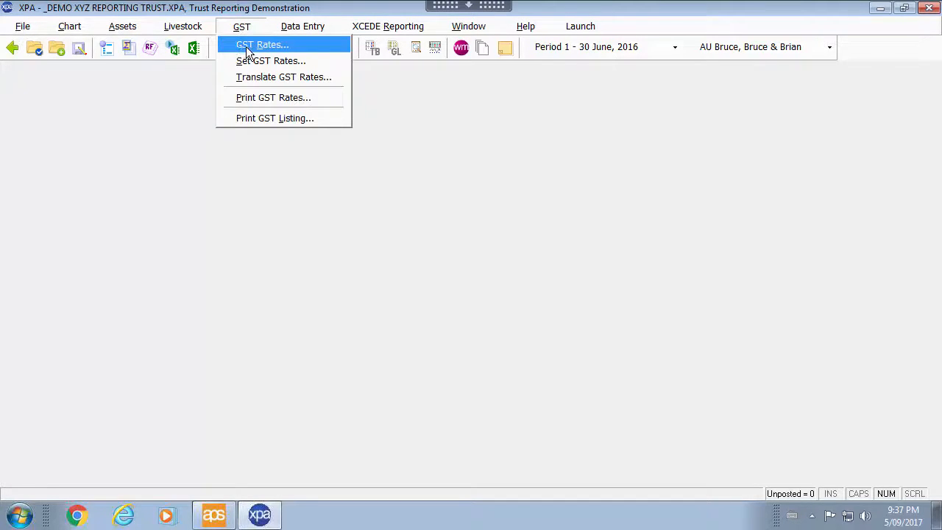
{"action": "left_click", "coordinate": [328, 45]}
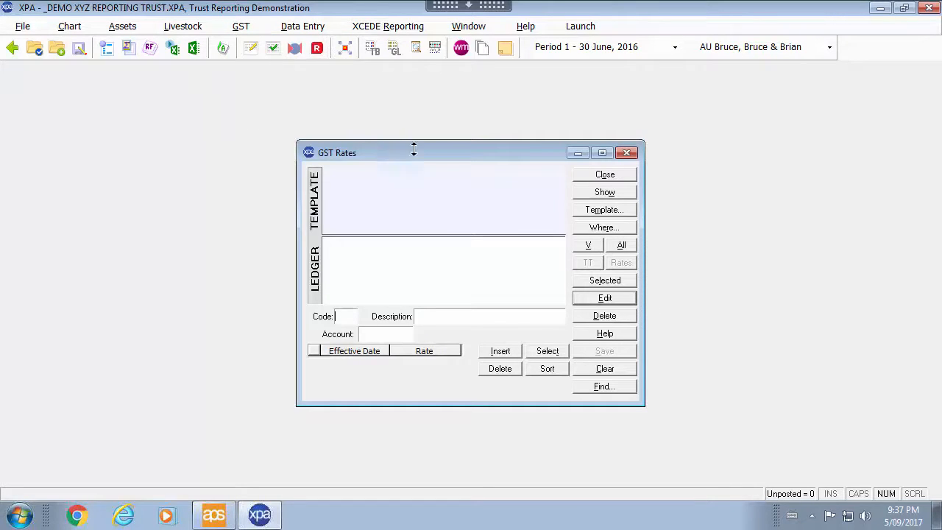
{"action": "left_click_drag", "start_coordinate": [423, 151], "coordinate": [363, 114]}
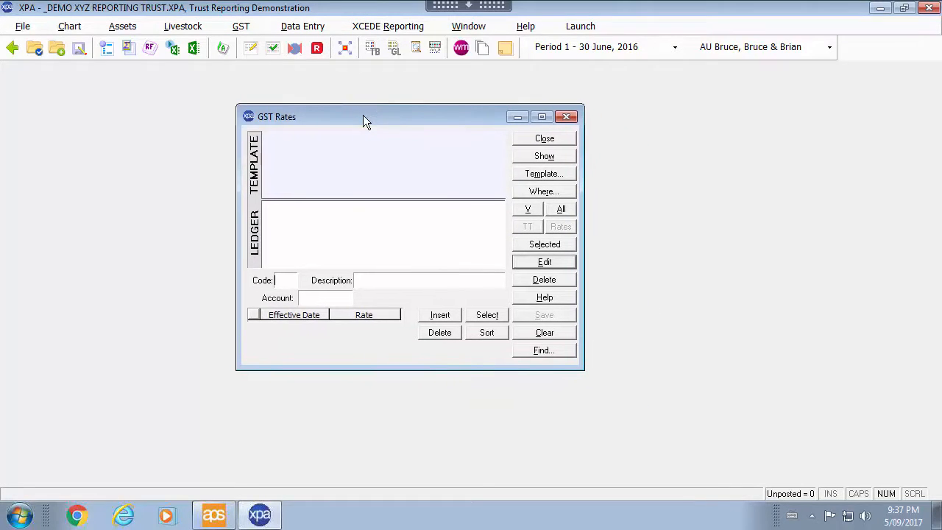
{"action": "left_click", "coordinate": [558, 156]}
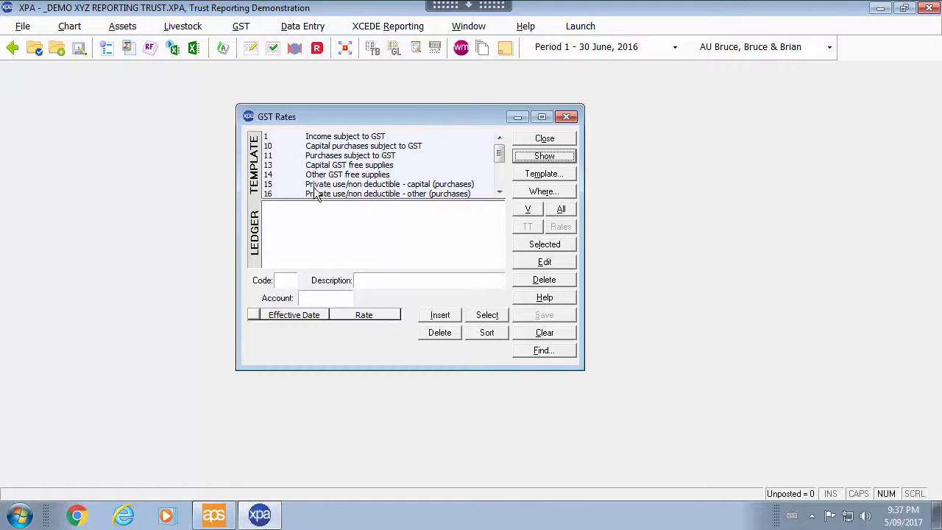
Step: Switch the source template to one of the NZ Reckon APS XPA templates and show its GST rates
{"action": "left_click", "coordinate": [544, 175]}
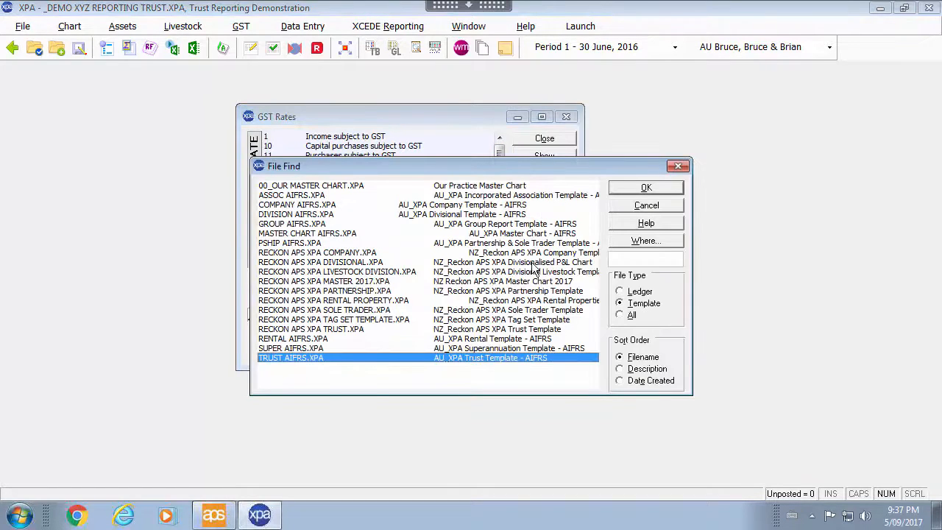
{"action": "left_click", "coordinate": [490, 286]}
{"action": "left_click", "coordinate": [638, 189]}
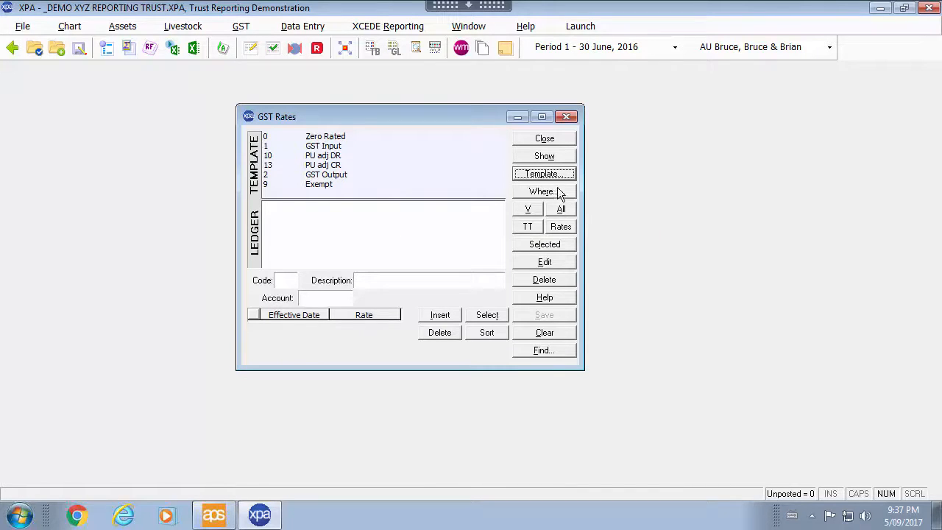
{"action": "left_click", "coordinate": [550, 159]}
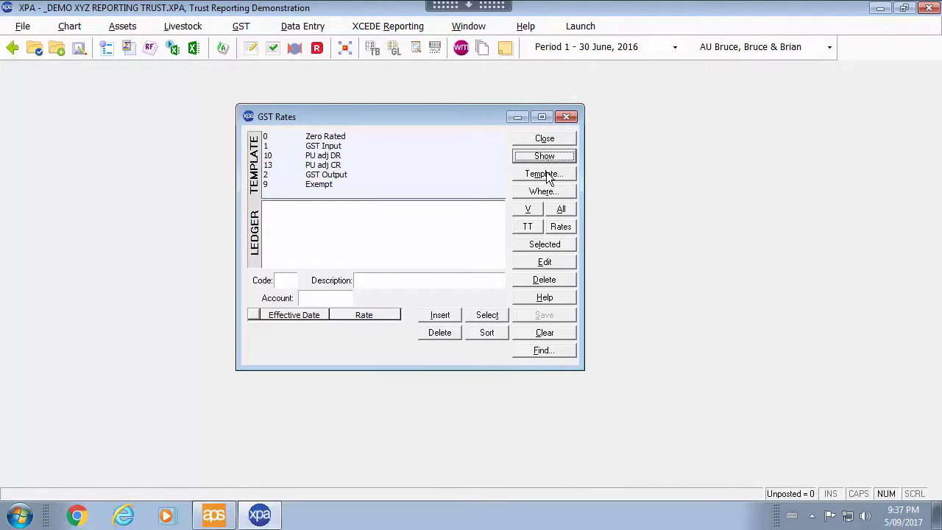
Step: Choose TRUST AIFRS.XPA as the source template and copy all its GST rates into the ledger
{"action": "left_click", "coordinate": [548, 174]}
{"action": "left_click", "coordinate": [489, 359]}
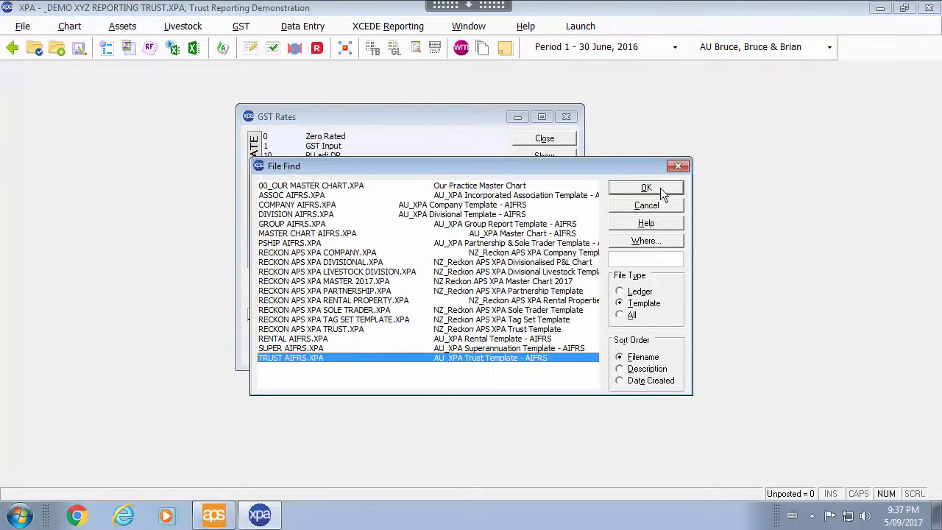
{"action": "left_click", "coordinate": [645, 187]}
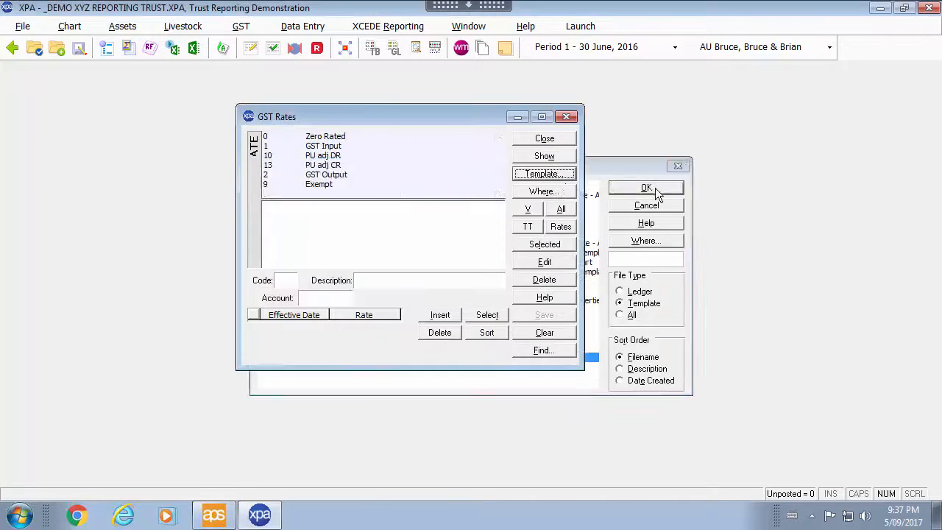
{"action": "left_click", "coordinate": [561, 209]}
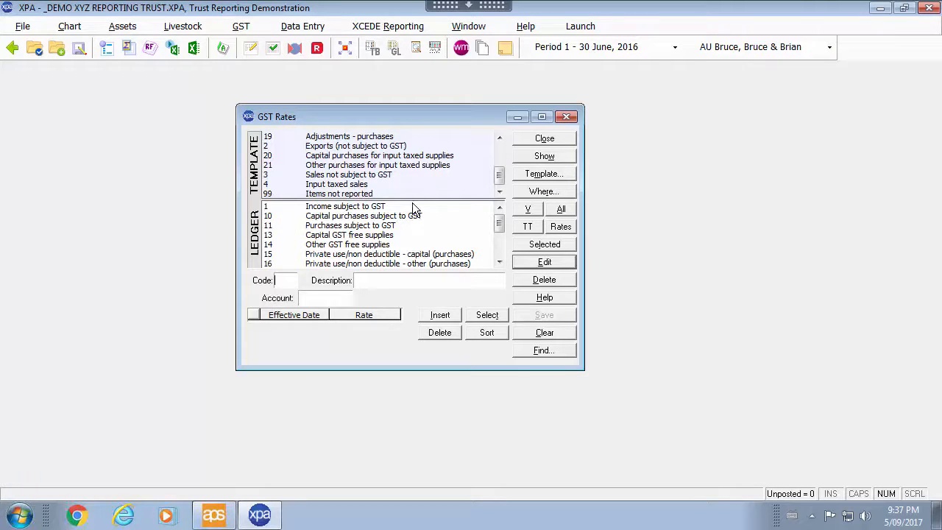
Step: Examine the ledger's copied GST rates, including the details of Income subject to GST, and close the GST rates
{"action": "left_click", "coordinate": [334, 208]}
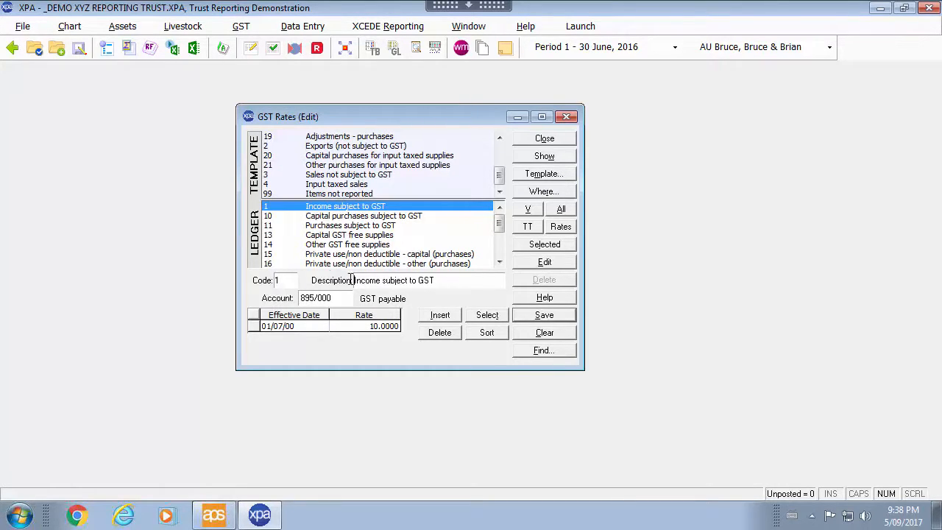
{"action": "left_click", "coordinate": [330, 245]}
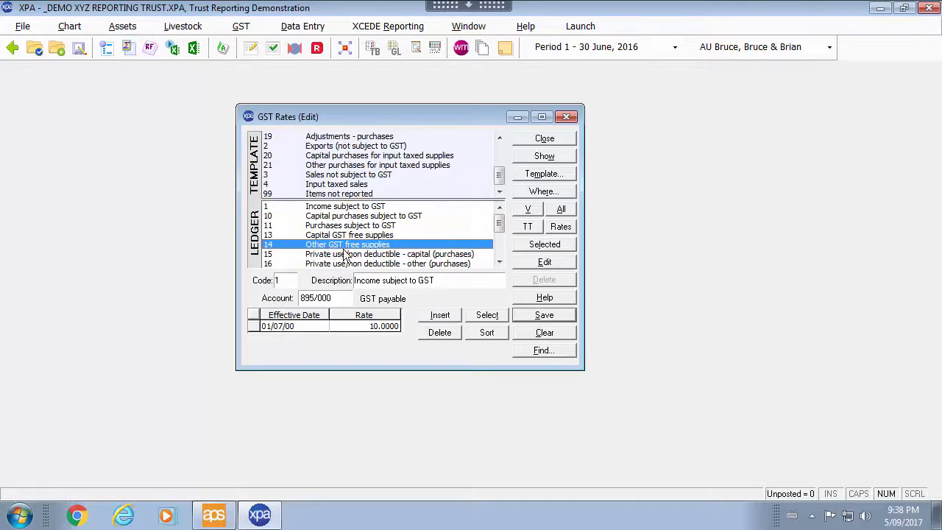
{"action": "left_click", "coordinate": [548, 331]}
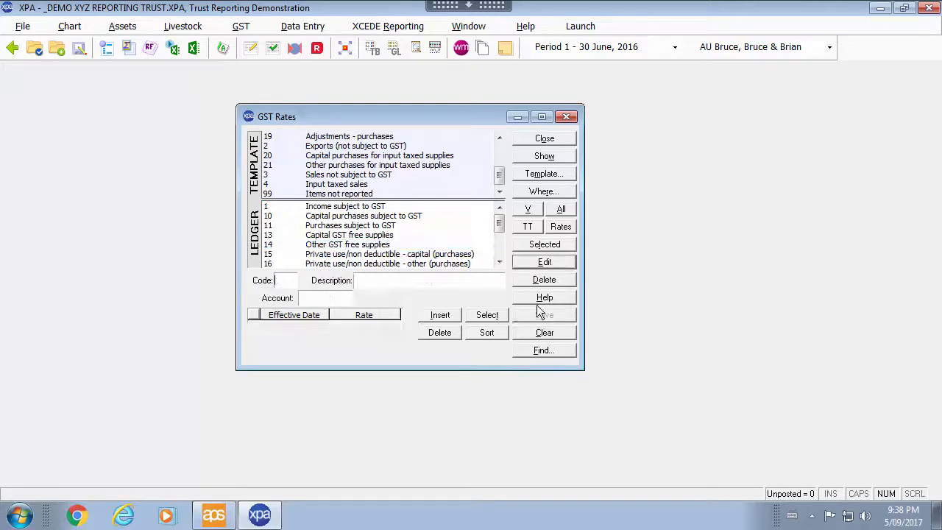
{"action": "left_click", "coordinate": [411, 256]}
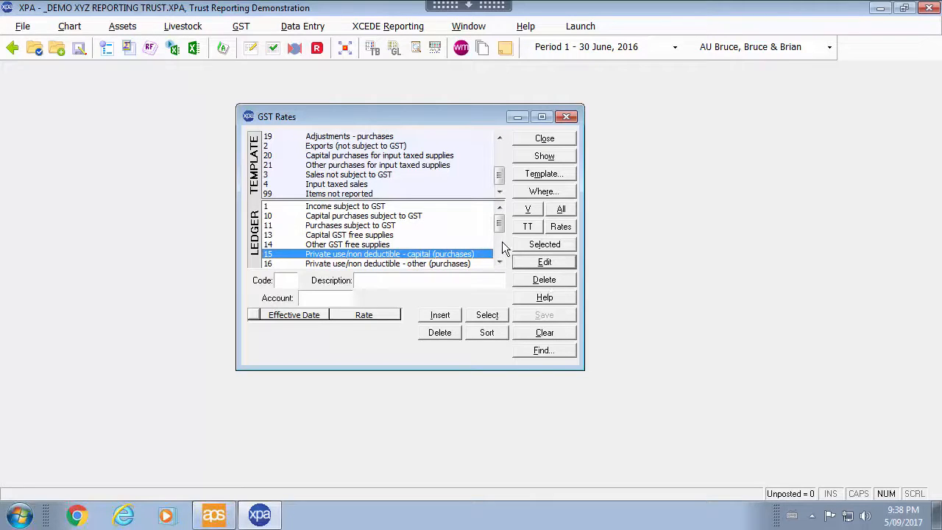
{"action": "left_click_drag", "start_coordinate": [501, 224], "coordinate": [507, 259]}
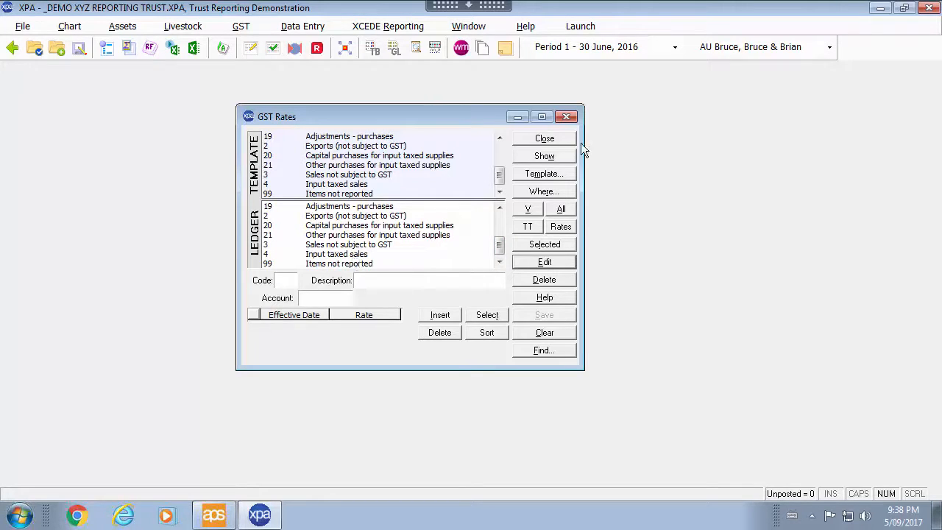
{"action": "left_click", "coordinate": [544, 139]}
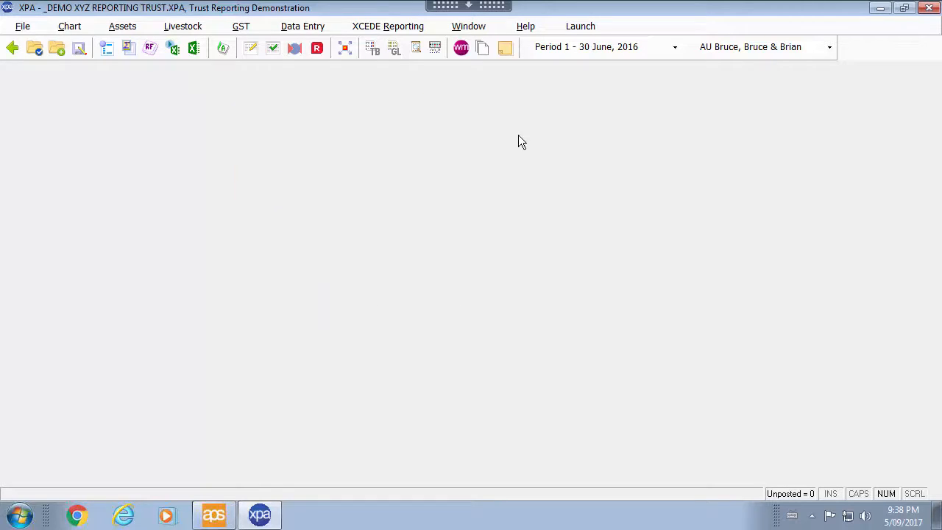
Step: Check the GST settings of account 230 Sales in the chart of accounts, then close the chart
{"action": "left_click", "coordinate": [70, 26]}
{"action": "left_click", "coordinate": [72, 43]}
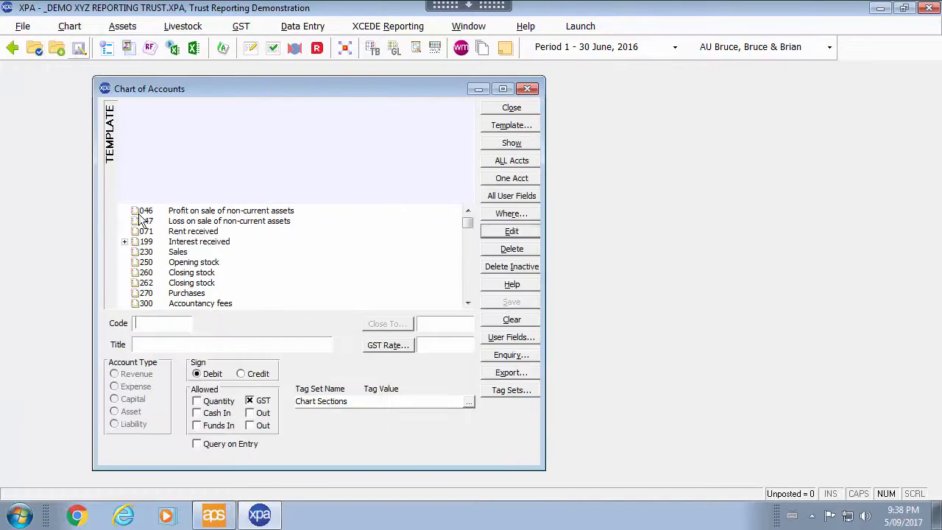
{"action": "double_click", "coordinate": [174, 253]}
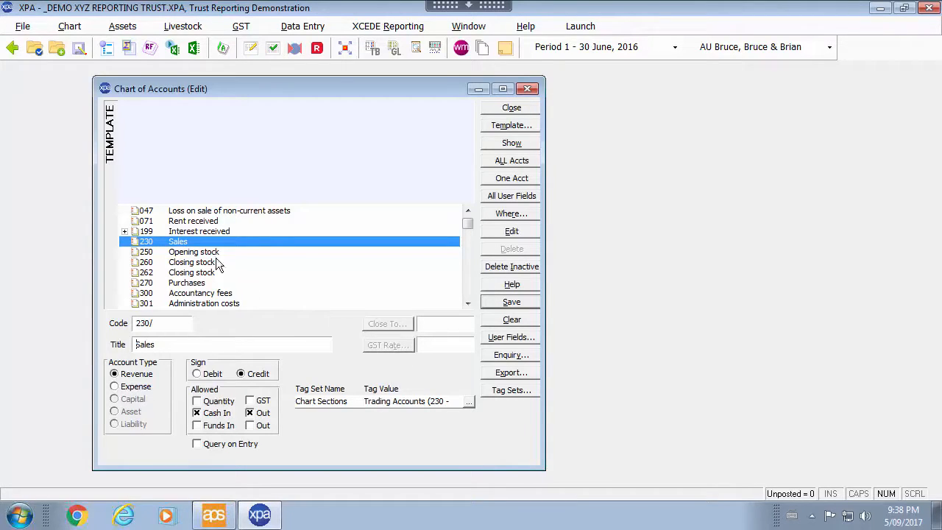
{"action": "left_click", "coordinate": [526, 109]}
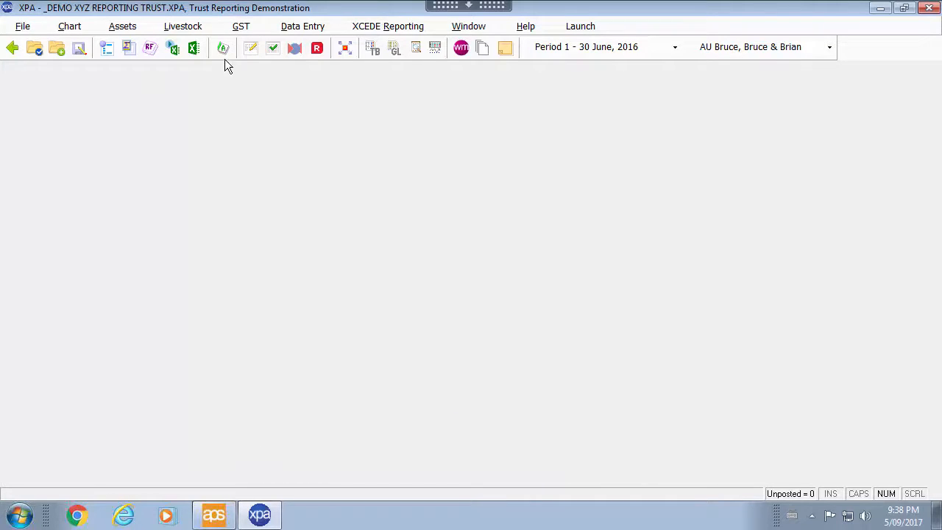
Step: Start setting GST rates on accounts, adding account 199 Interest received and the range 230/ to 239/ to the selection
{"action": "left_click", "coordinate": [261, 27]}
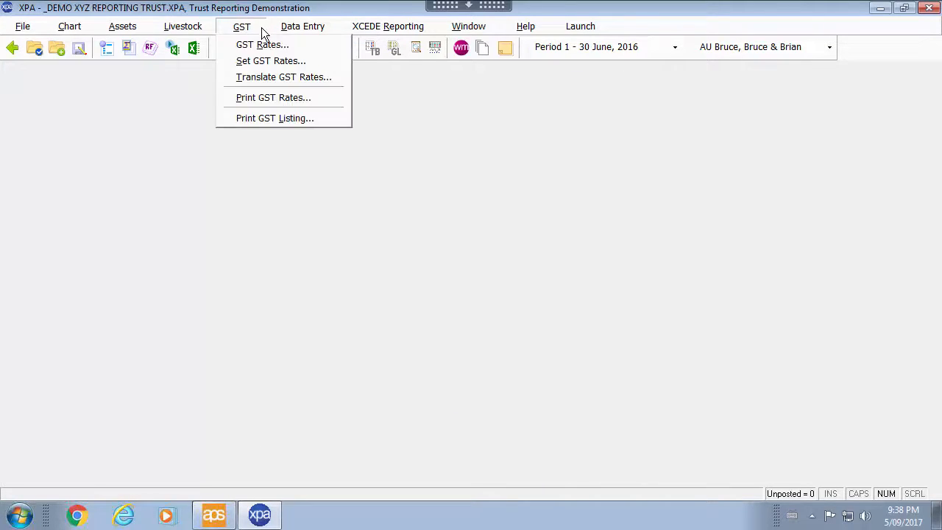
{"action": "left_click", "coordinate": [312, 64]}
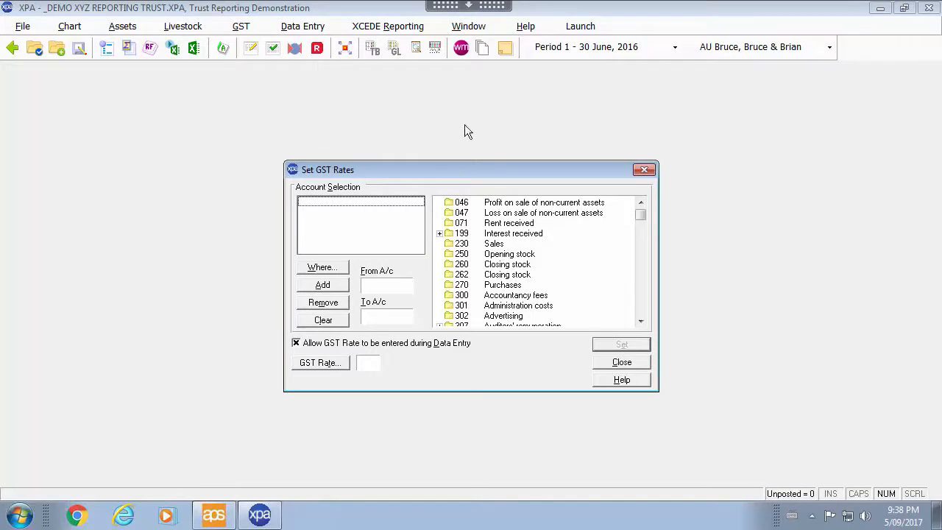
{"action": "left_click", "coordinate": [446, 231]}
{"action": "left_click_drag", "start_coordinate": [447, 229], "coordinate": [329, 203]}
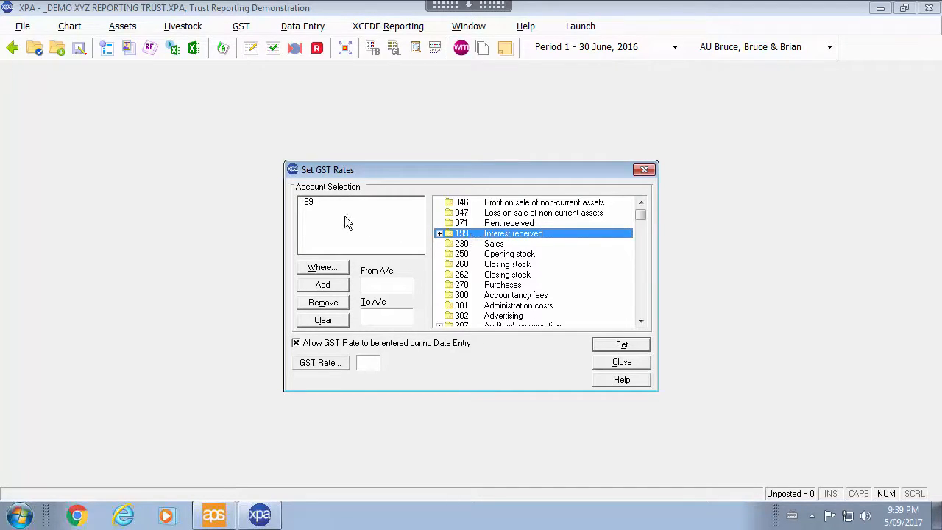
{"action": "left_click_drag", "start_coordinate": [468, 245], "coordinate": [376, 287]}
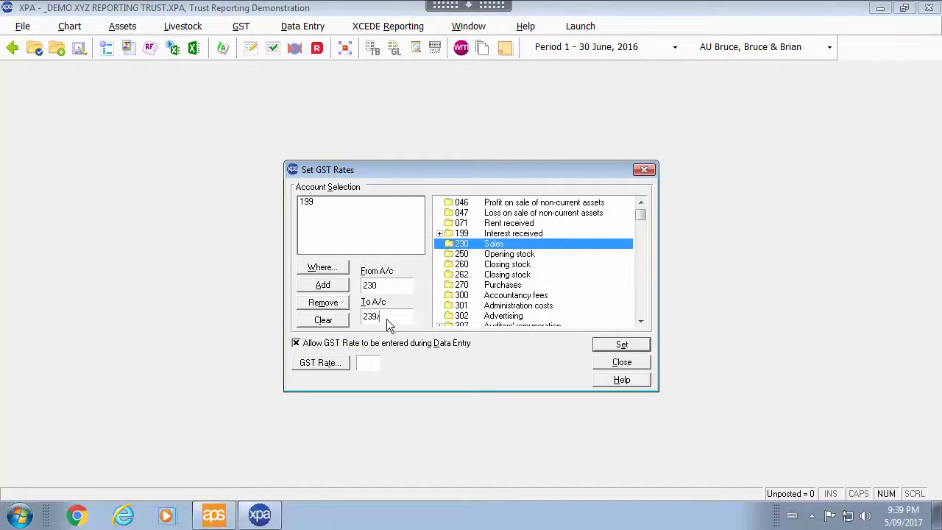
{"action": "left_click", "coordinate": [332, 287]}
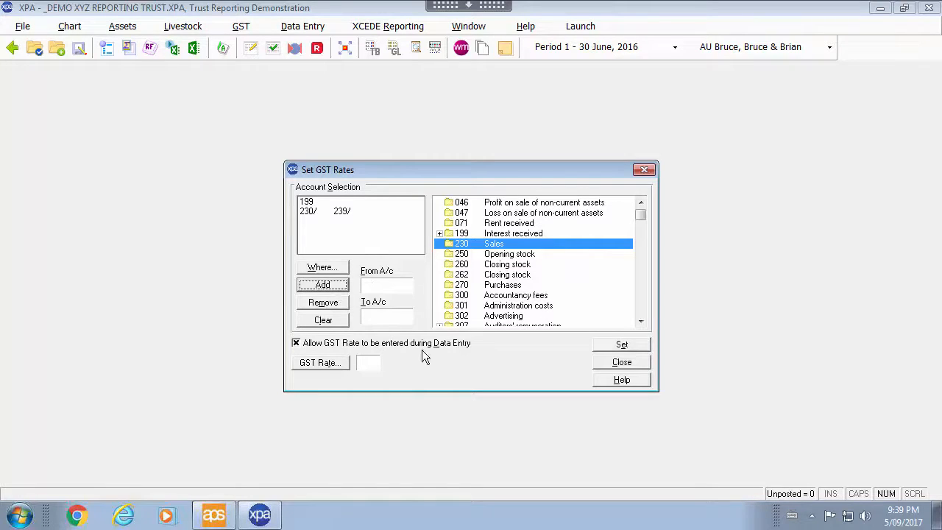
Step: Choose GST rate 1, Income subject to GST, for the selected accounts
{"action": "left_click", "coordinate": [309, 364]}
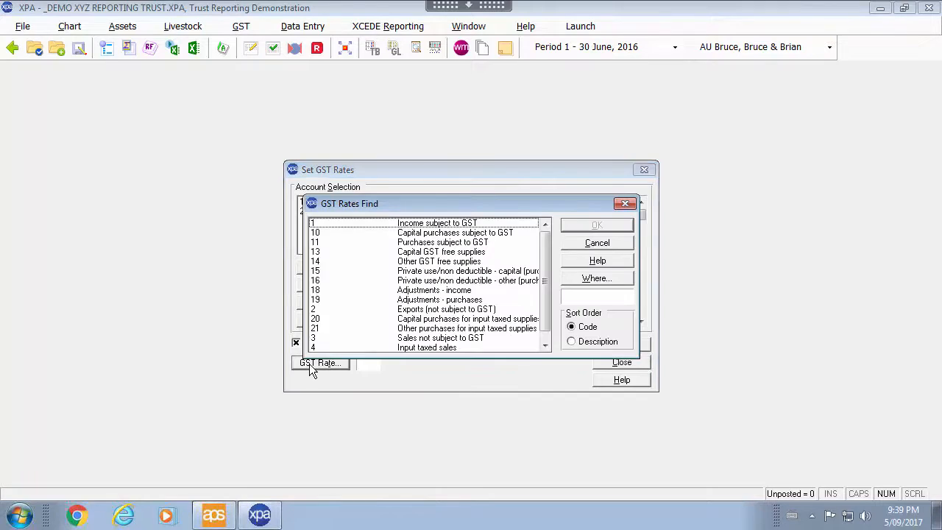
{"action": "left_click", "coordinate": [358, 223]}
{"action": "left_click", "coordinate": [578, 226]}
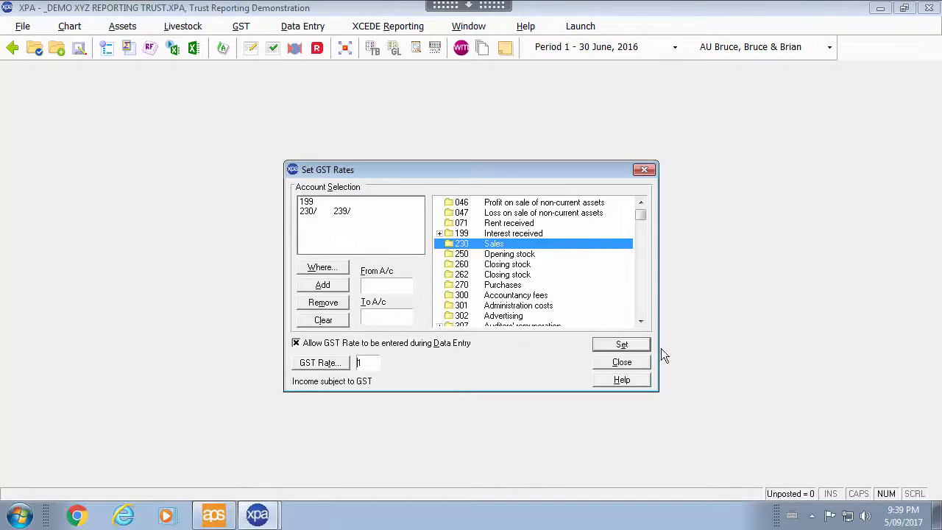
Step: Apply the Income subject to GST rate to the selected accounts and finish setting rates
{"action": "left_click", "coordinate": [620, 345]}
{"action": "left_click", "coordinate": [644, 363]}
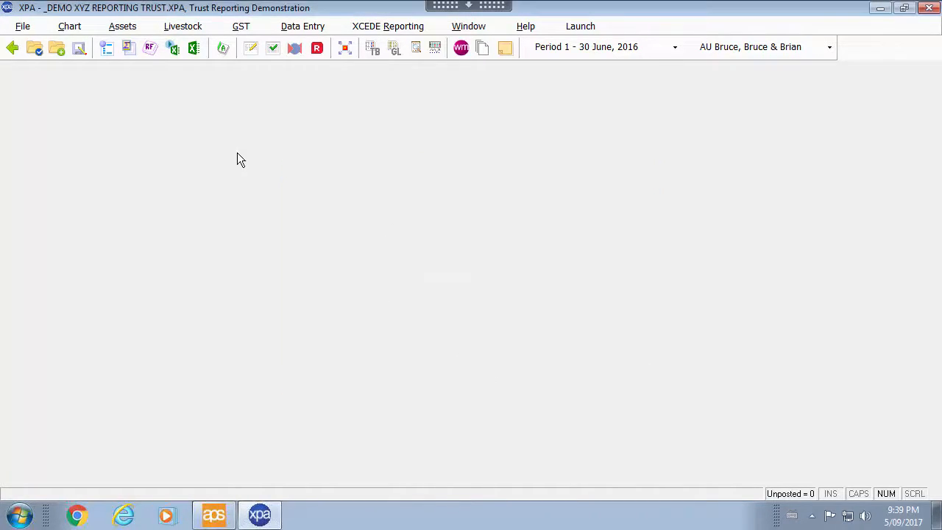
Step: Check the GST settings of accounts 230 Sales, 199 Interest received, 250 Opening stock and 071 Rent received in the chart, then close it
{"action": "left_click", "coordinate": [74, 28]}
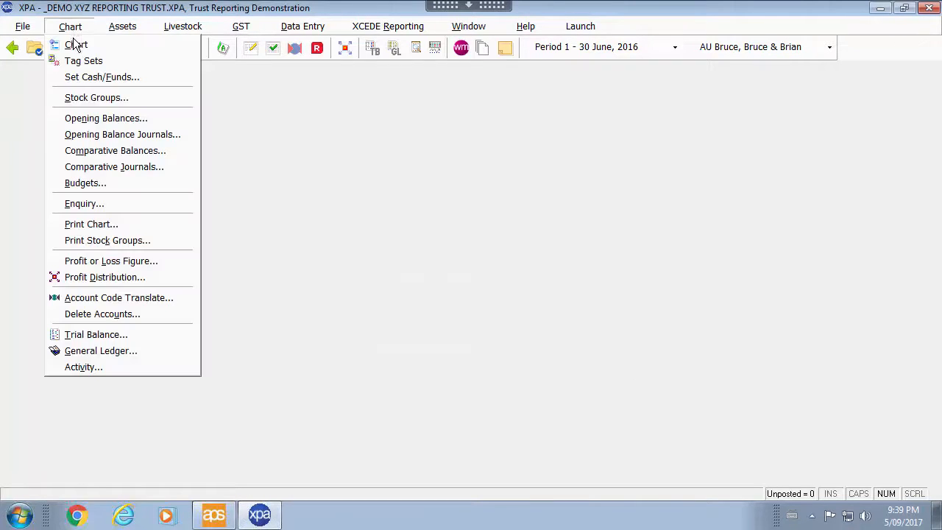
{"action": "left_click", "coordinate": [74, 45]}
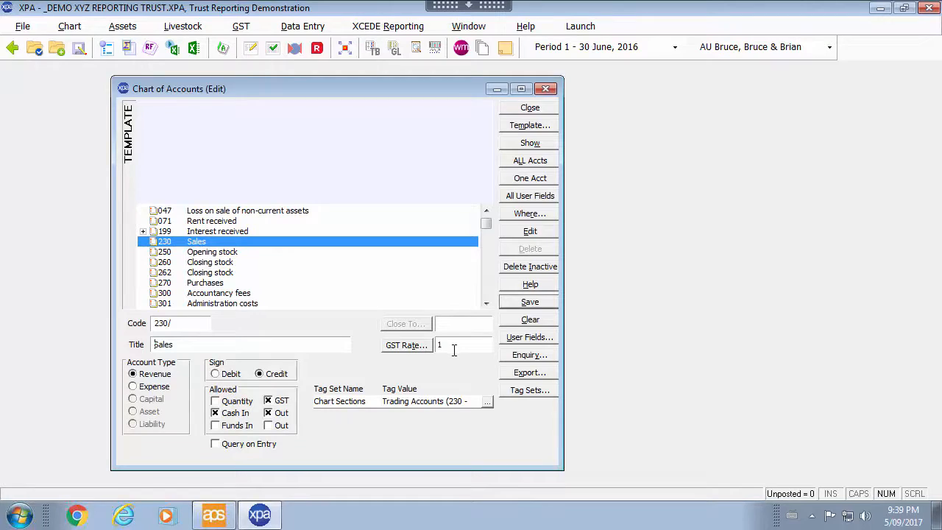
{"action": "left_click", "coordinate": [206, 232]}
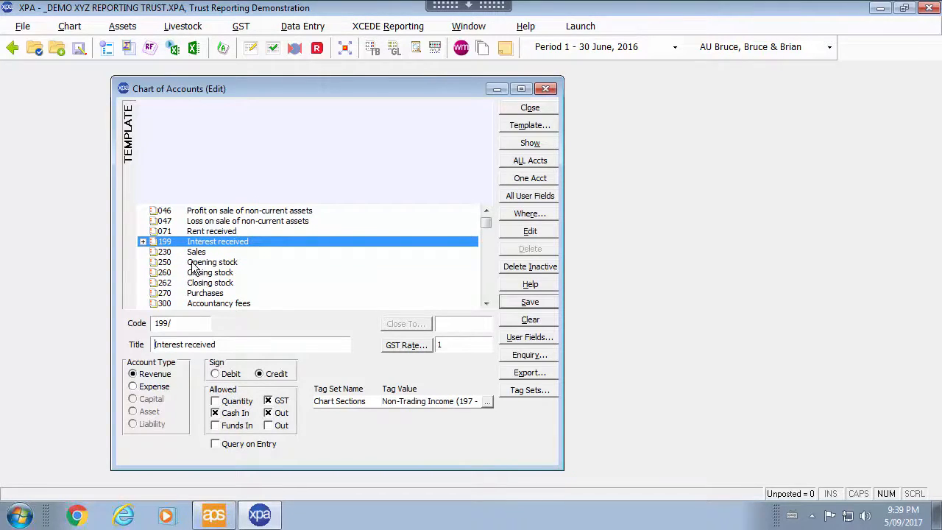
{"action": "left_click", "coordinate": [194, 263]}
{"action": "left_click", "coordinate": [196, 245]}
{"action": "left_click", "coordinate": [195, 232]}
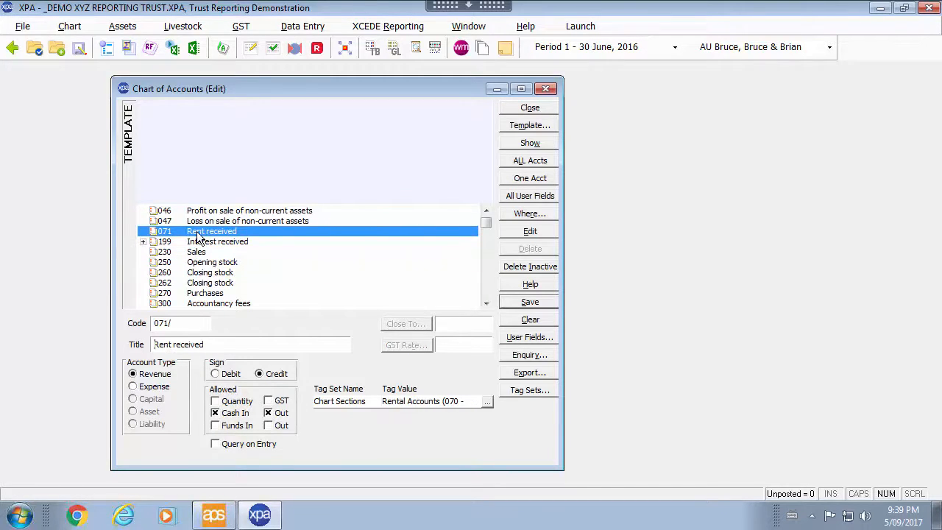
{"action": "left_click", "coordinate": [530, 108]}
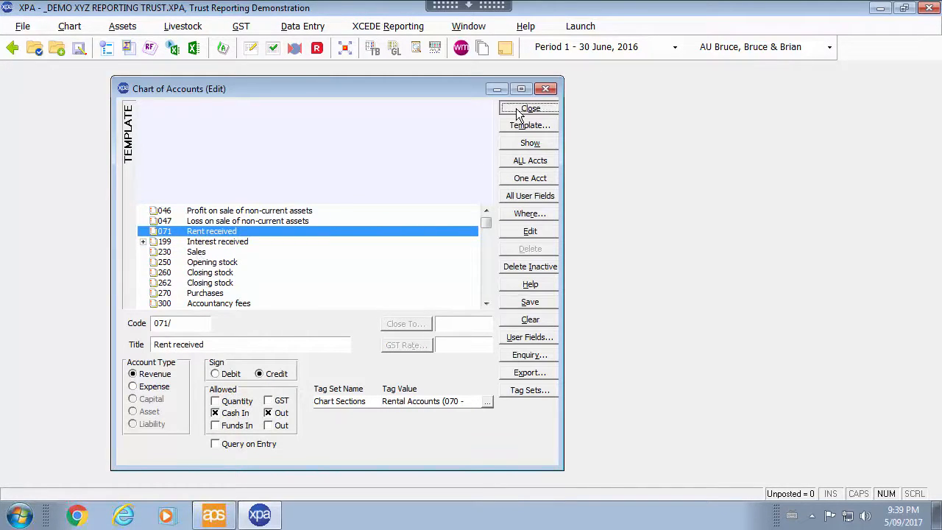
Step: Start setting GST rates again, entering the account range from 270 Purchases to 460 Telephone
{"action": "left_click", "coordinate": [241, 29]}
{"action": "left_click", "coordinate": [242, 60]}
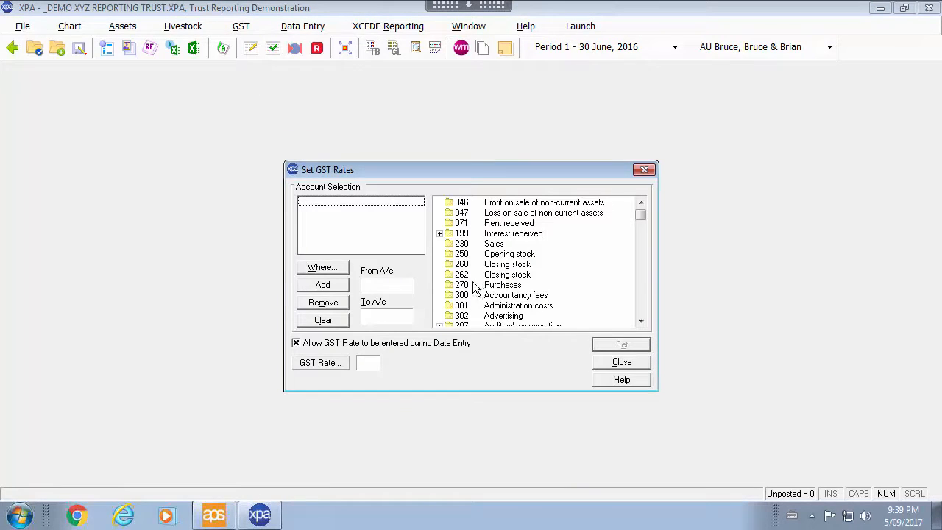
{"action": "left_click_drag", "start_coordinate": [462, 285], "coordinate": [374, 287]}
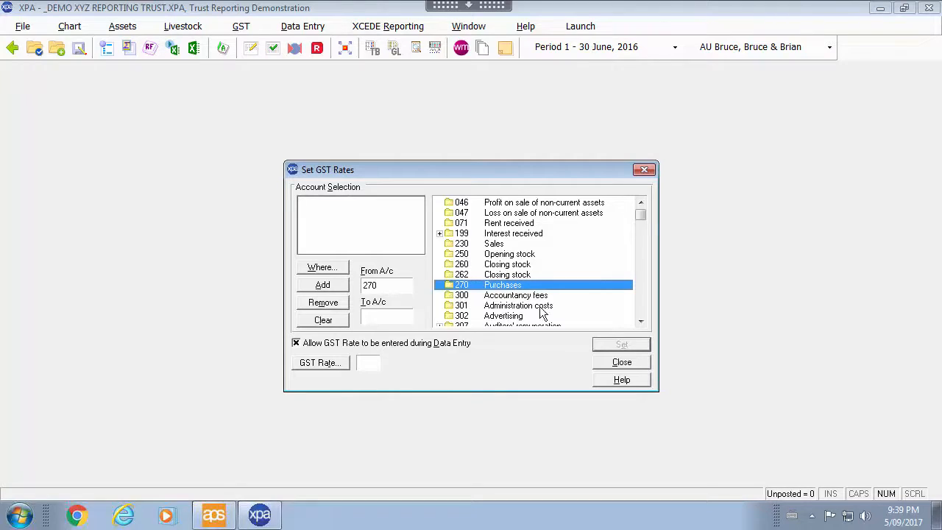
{"action": "left_click", "coordinate": [640, 312]}
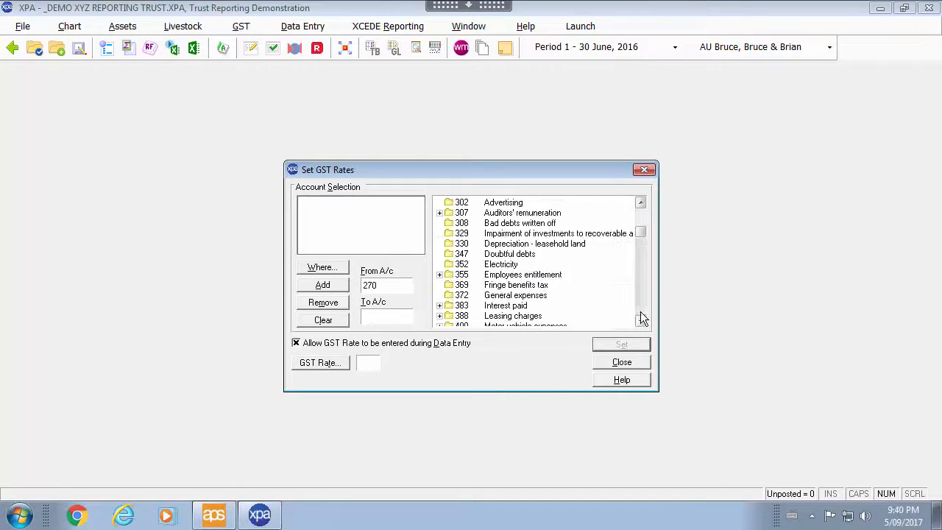
{"action": "left_click", "coordinate": [641, 311]}
{"action": "left_click", "coordinate": [645, 311]}
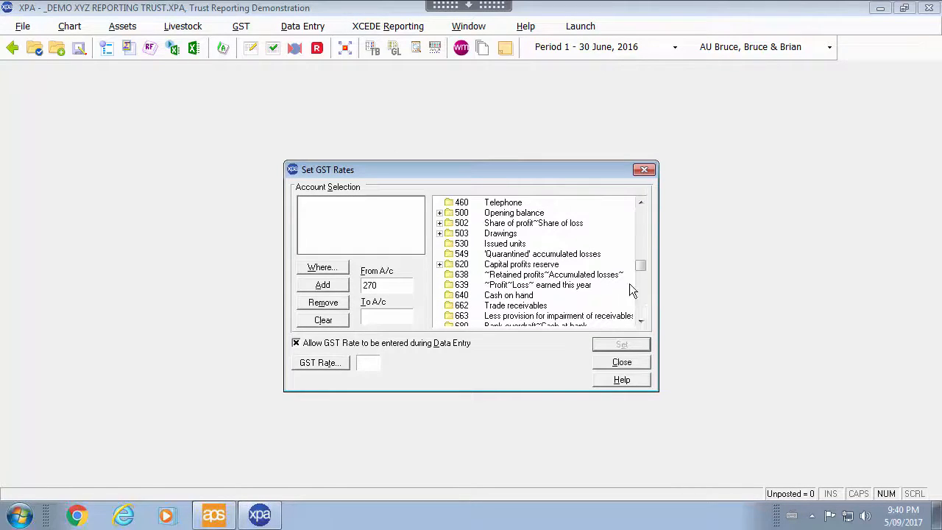
{"action": "left_click_drag", "start_coordinate": [507, 203], "coordinate": [374, 321]}
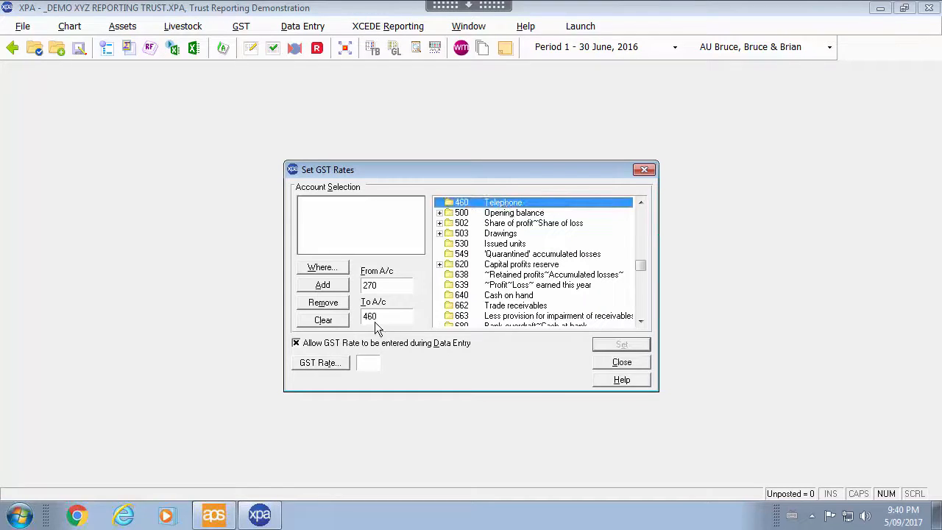
Step: Choose GST rate 11, Purchases subject to GST, add the 270 to 460 range to the selection, apply the rate and close
{"action": "left_click", "coordinate": [330, 364]}
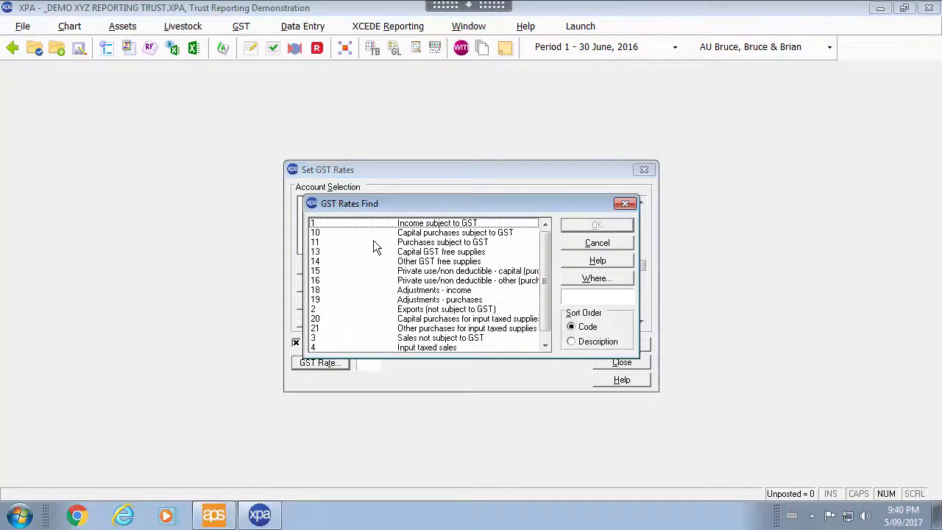
{"action": "left_click", "coordinate": [373, 240]}
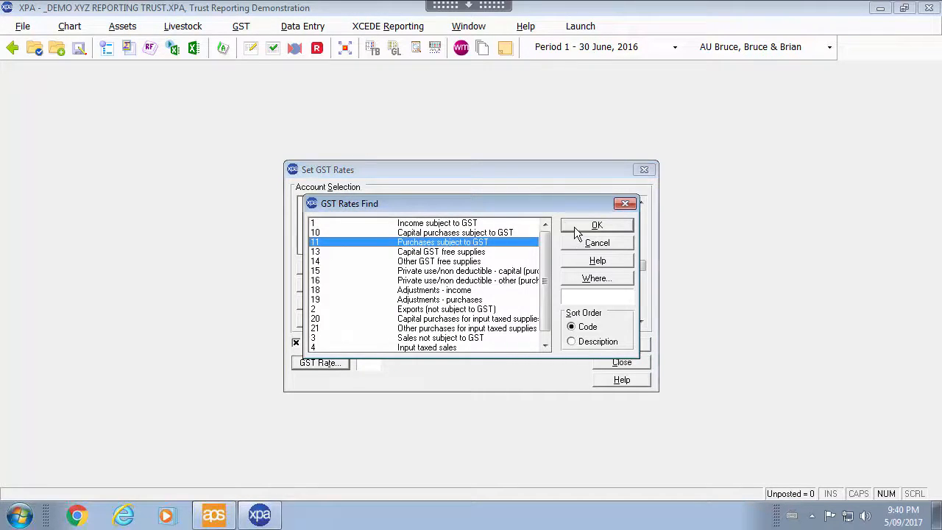
{"action": "left_click", "coordinate": [574, 227]}
{"action": "left_click", "coordinate": [323, 285]}
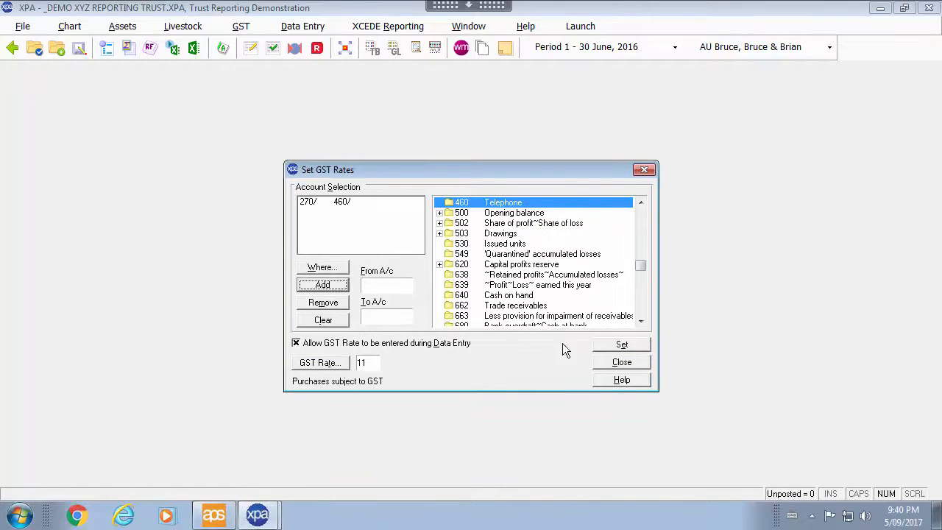
{"action": "left_click", "coordinate": [629, 344]}
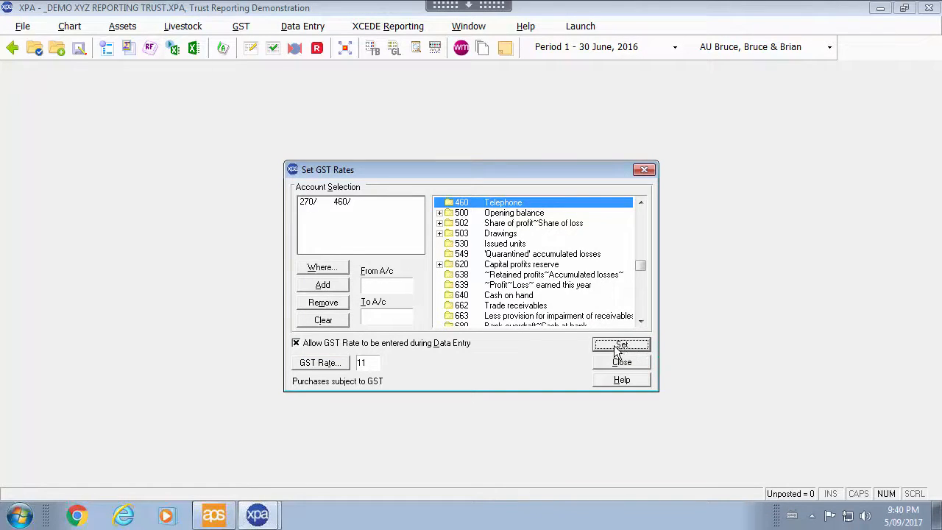
{"action": "left_click", "coordinate": [628, 361]}
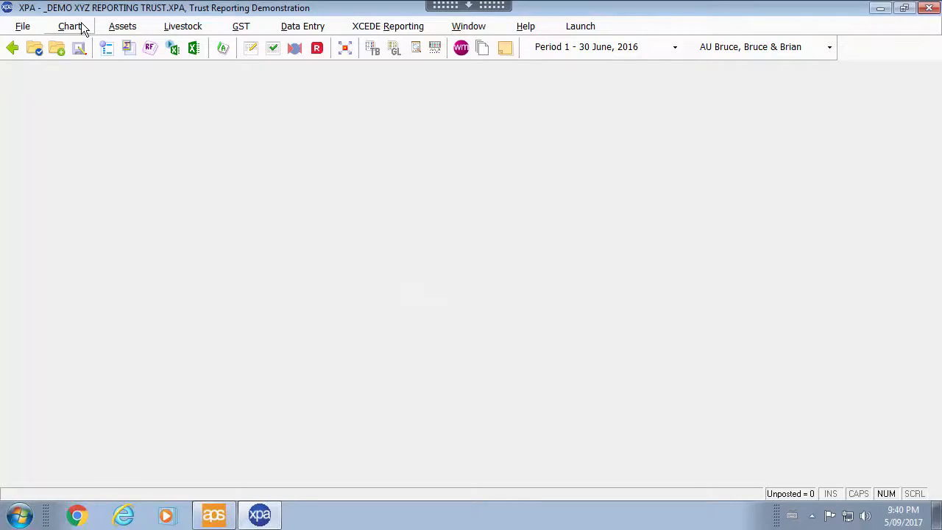
Step: Check the GST rate of account 429 Research and development costs in the chart of accounts
{"action": "left_click", "coordinate": [81, 26]}
{"action": "left_click", "coordinate": [84, 42]}
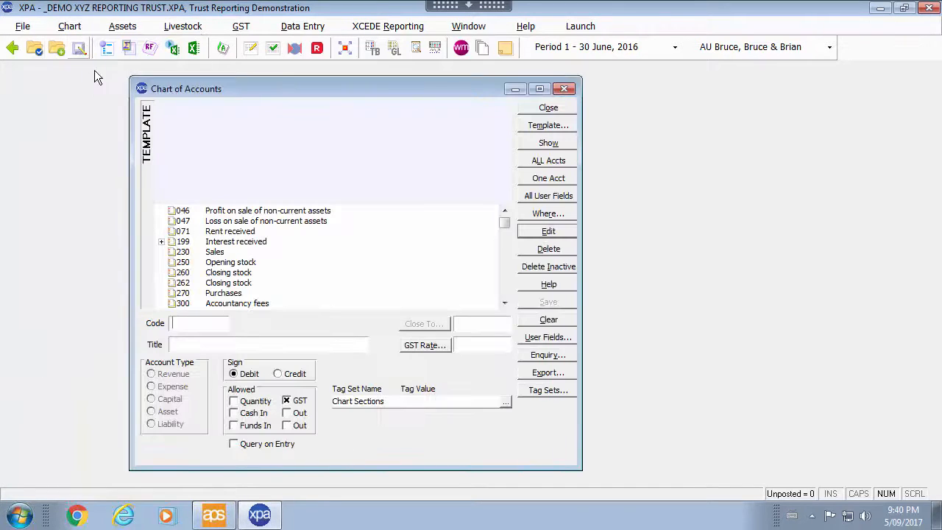
{"action": "left_click", "coordinate": [503, 287]}
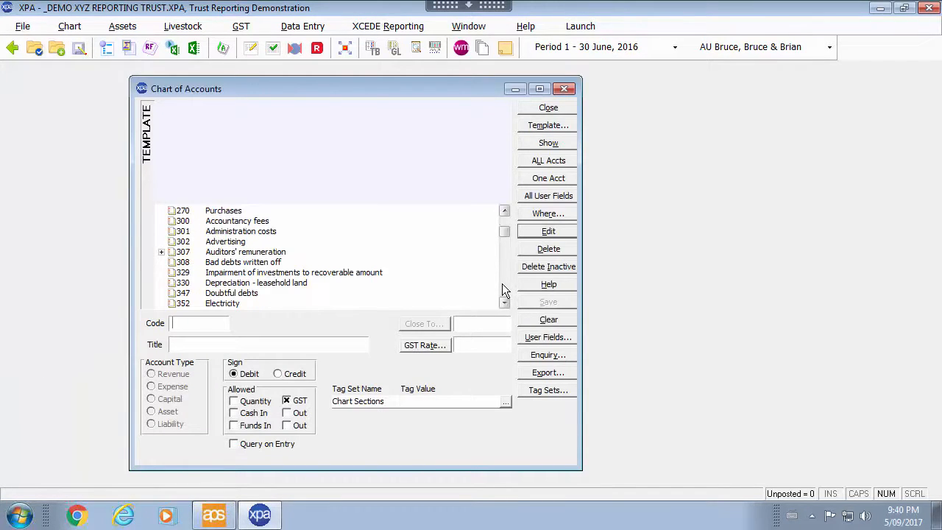
{"action": "left_click", "coordinate": [503, 288]}
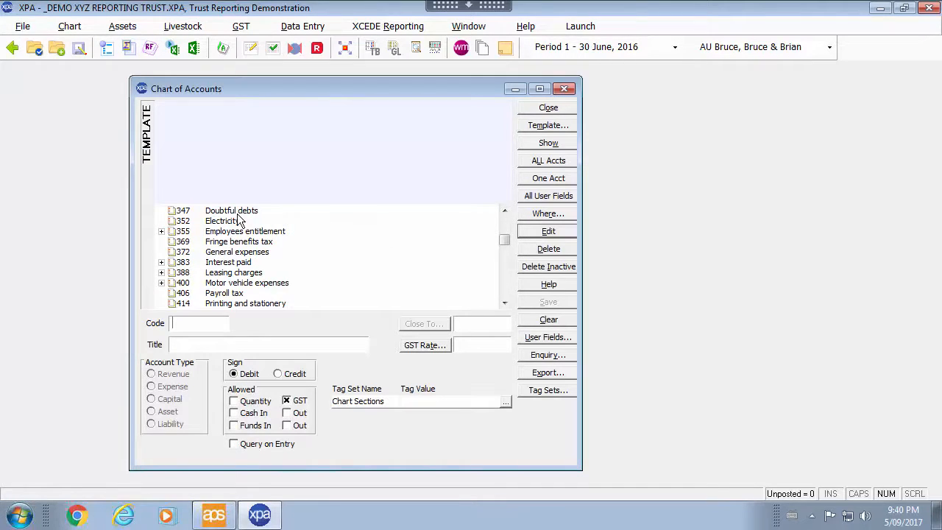
{"action": "left_click", "coordinate": [505, 289]}
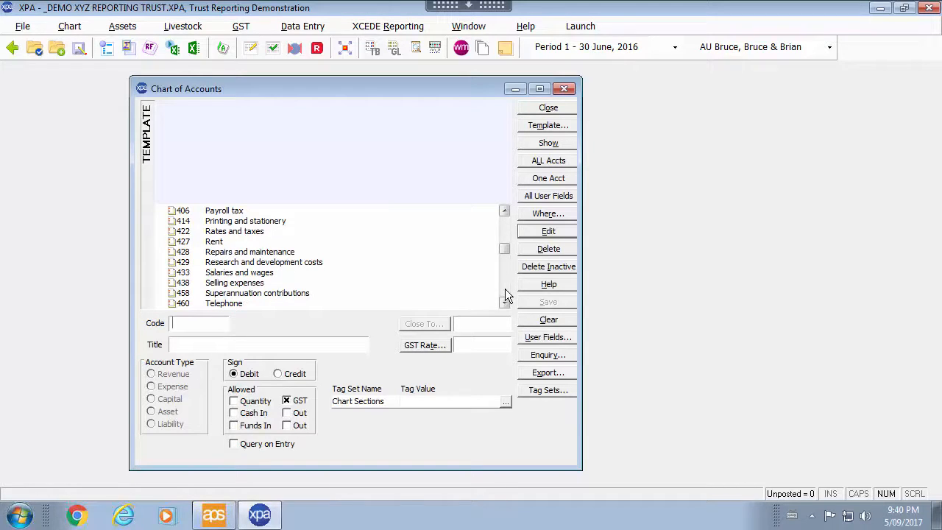
{"action": "left_click", "coordinate": [300, 263]}
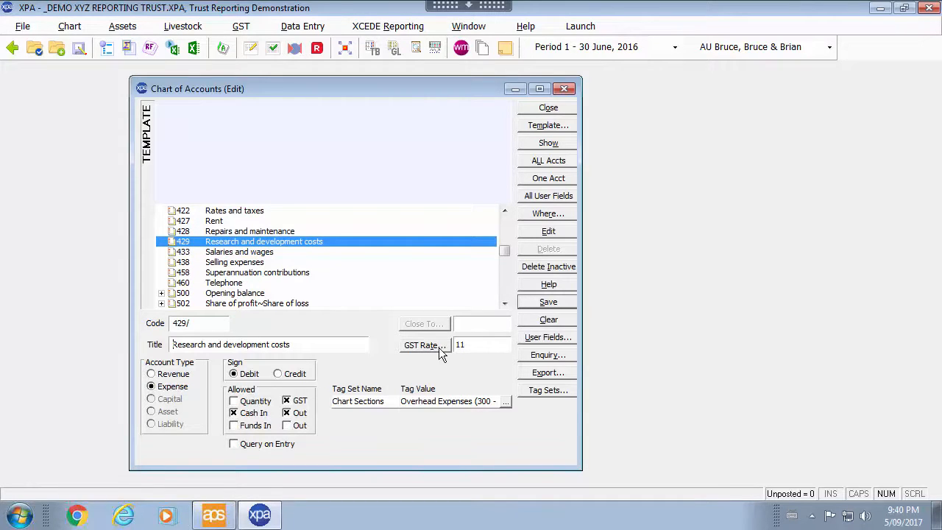
Step: Review the GST rates available for account 429, cancel without choosing one, and close the chart
{"action": "left_click", "coordinate": [440, 345]}
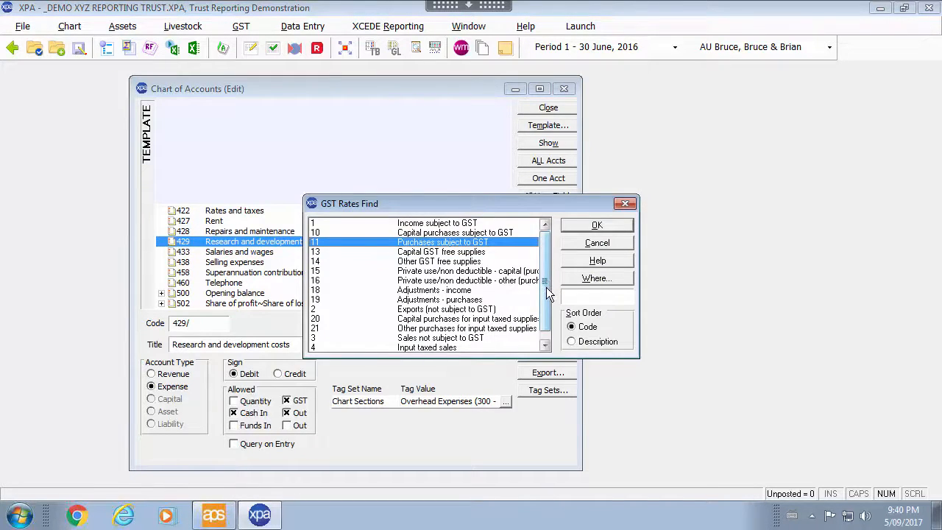
{"action": "scroll", "coordinate": [548, 291], "scroll_direction": "down", "scroll_amount": 1}
{"action": "scroll", "coordinate": [548, 279], "scroll_direction": "up", "scroll_amount": 1}
{"action": "left_click", "coordinate": [607, 241]}
{"action": "left_click", "coordinate": [548, 108]}
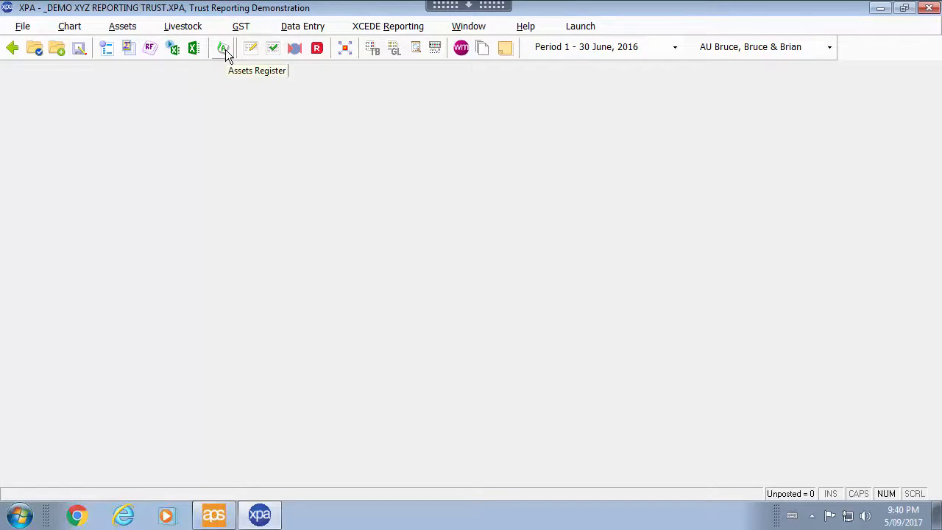
{"action": "left_click", "coordinate": [240, 31]}
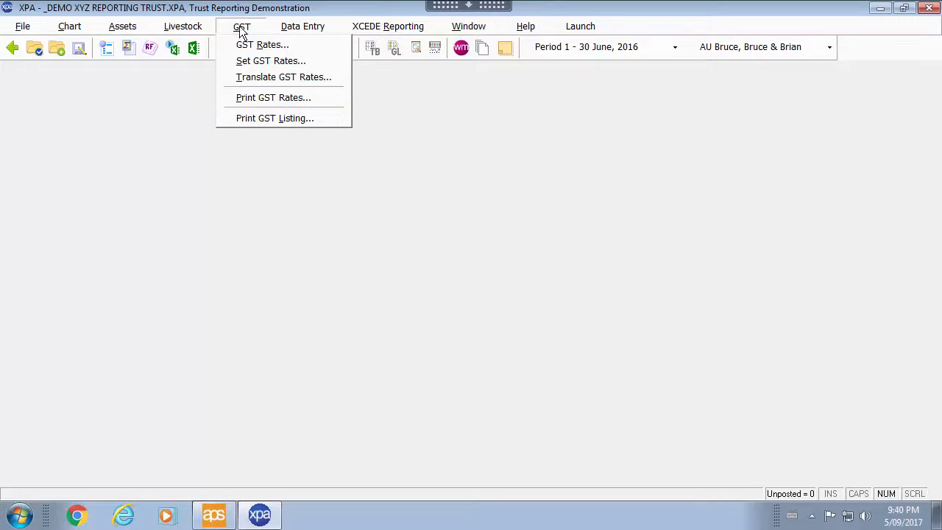
{"action": "left_click", "coordinate": [237, 191]}
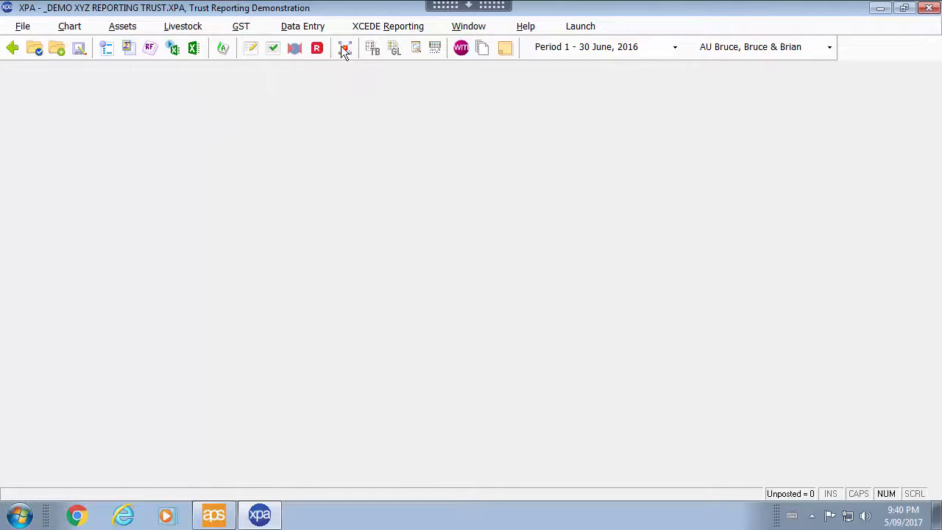
Step: Open journal entry for data entry period 1
{"action": "left_click", "coordinate": [310, 26]}
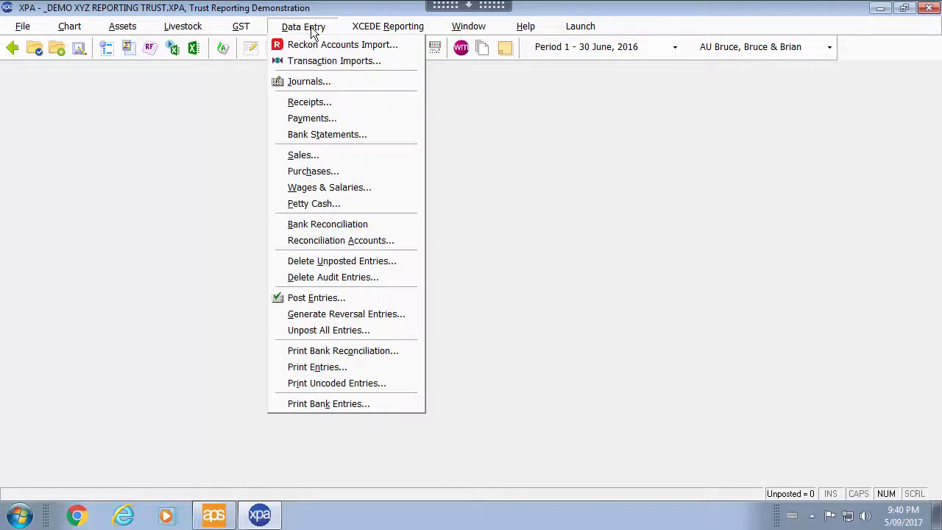
{"action": "left_click", "coordinate": [331, 83]}
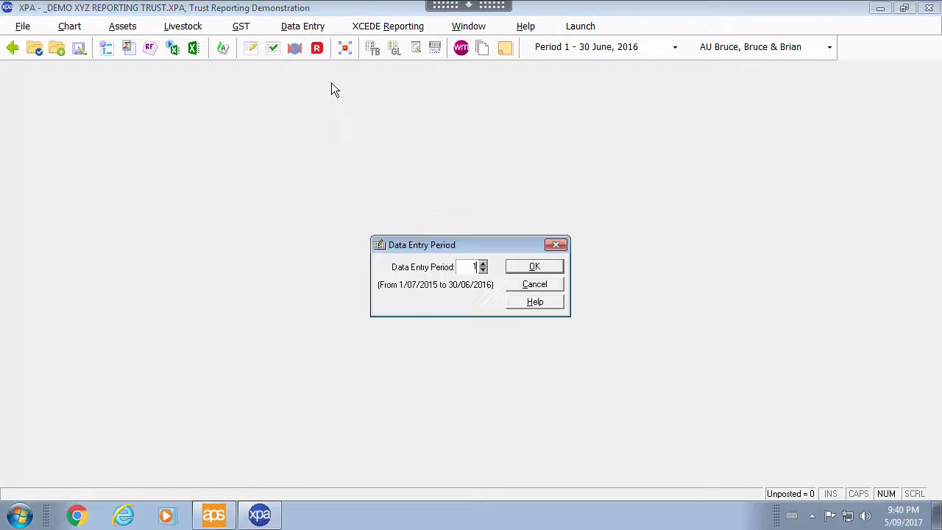
{"action": "left_click", "coordinate": [523, 268]}
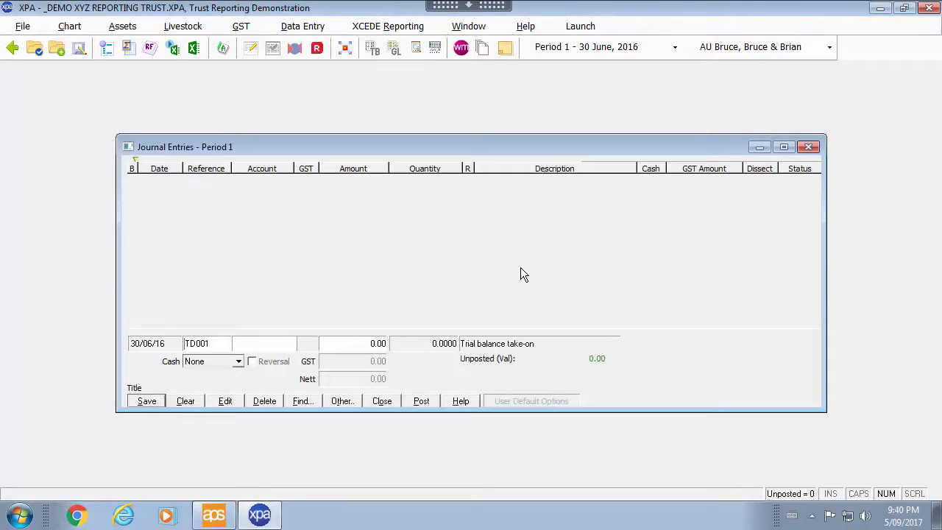
Step: Set the journal's GST entry to Use Account Rate Code and allow rate code, nett amount and GST amount input
{"action": "left_click", "coordinate": [306, 166]}
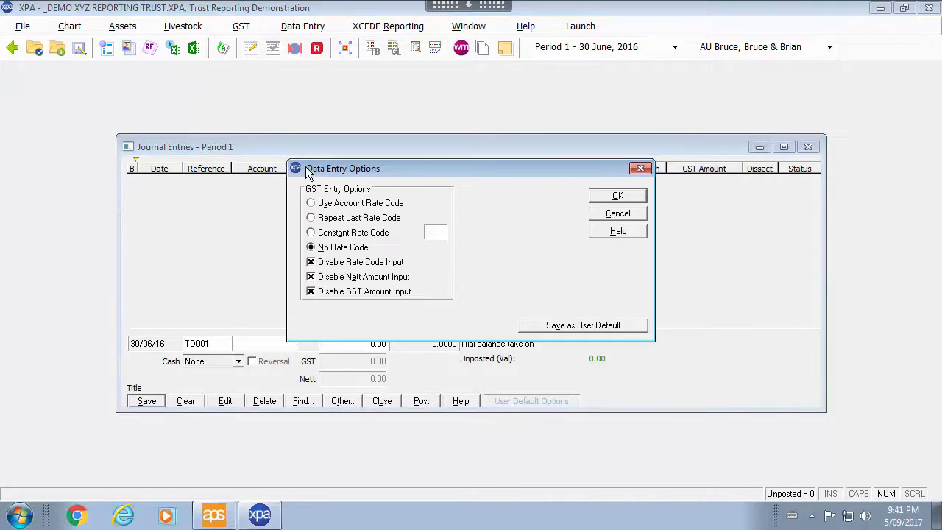
{"action": "left_click", "coordinate": [341, 205]}
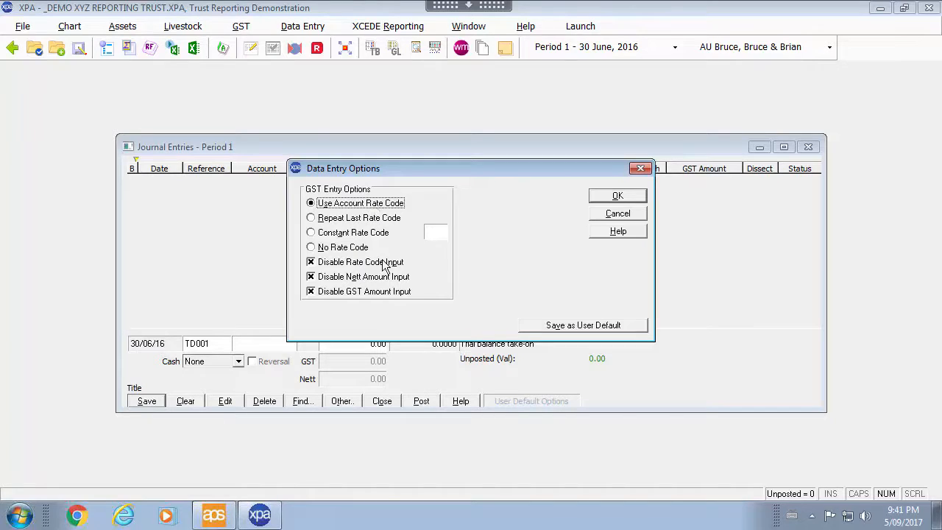
{"action": "left_click", "coordinate": [382, 263]}
{"action": "left_click", "coordinate": [379, 283]}
{"action": "left_click", "coordinate": [381, 292]}
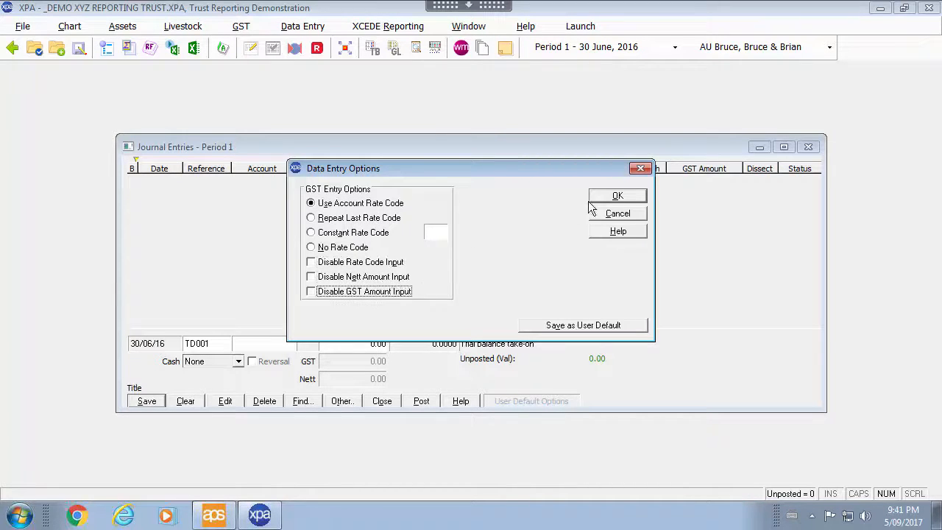
{"action": "left_click", "coordinate": [617, 196]}
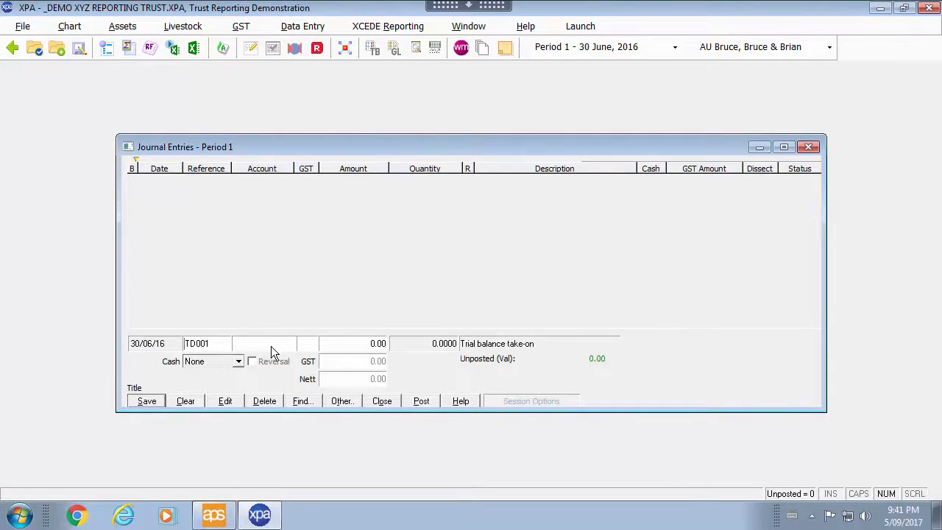
Step: Enter account 230/ on the journal line and clear its GST rate code
{"action": "type", "text": "230/"}
{"action": "key", "text": "Tab"}
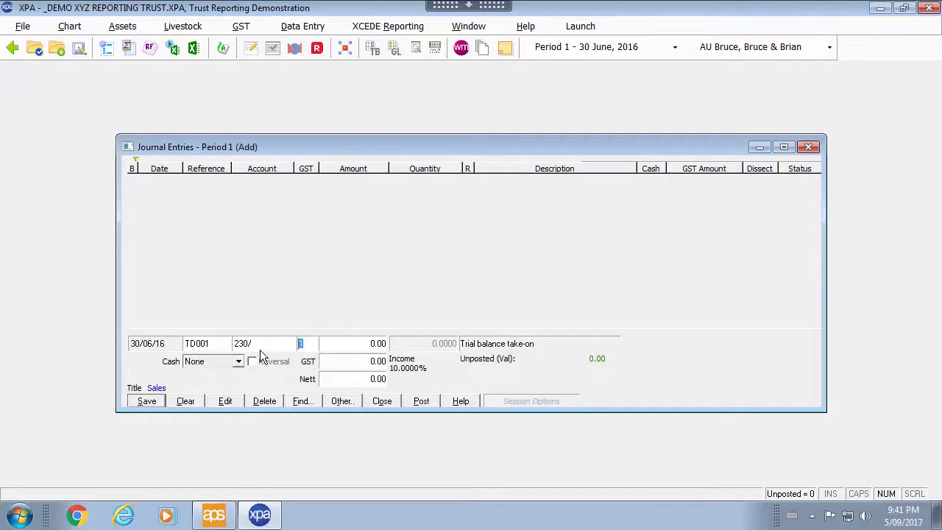
{"action": "key", "text": "BackSpace"}
{"action": "key", "text": "Tab"}
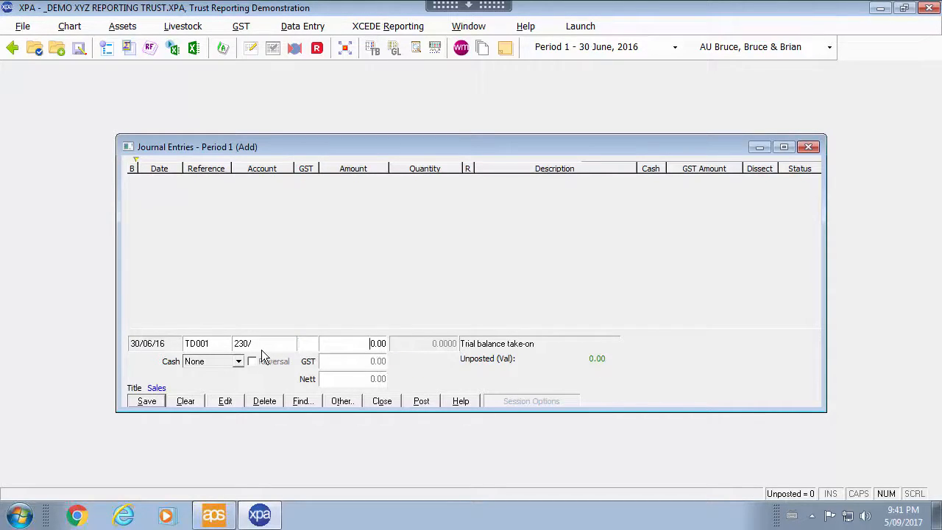
Step: Set the journal's GST entry to No Rate Code, disable rate code, nett amount and GST amount input, and close the journal
{"action": "left_click", "coordinate": [312, 167]}
{"action": "left_click", "coordinate": [342, 249]}
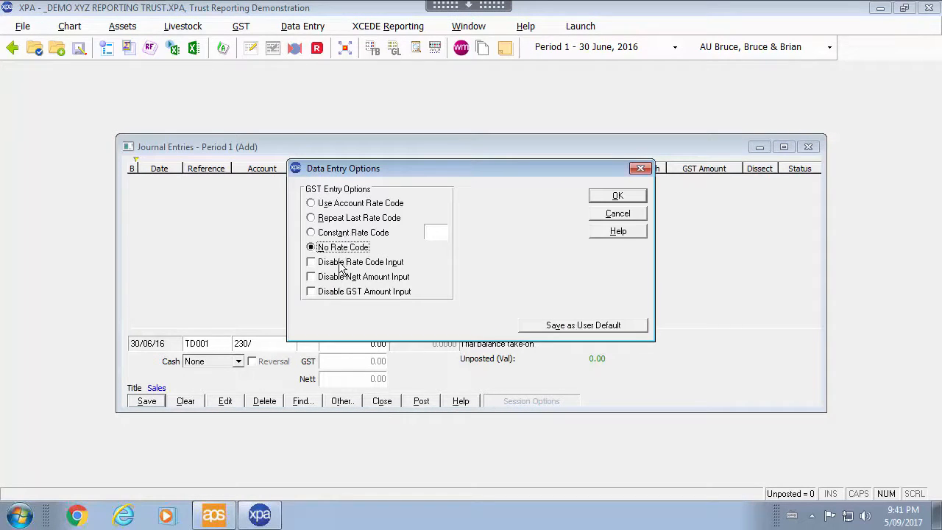
{"action": "left_click", "coordinate": [341, 262]}
{"action": "left_click", "coordinate": [337, 277]}
{"action": "left_click", "coordinate": [333, 292]}
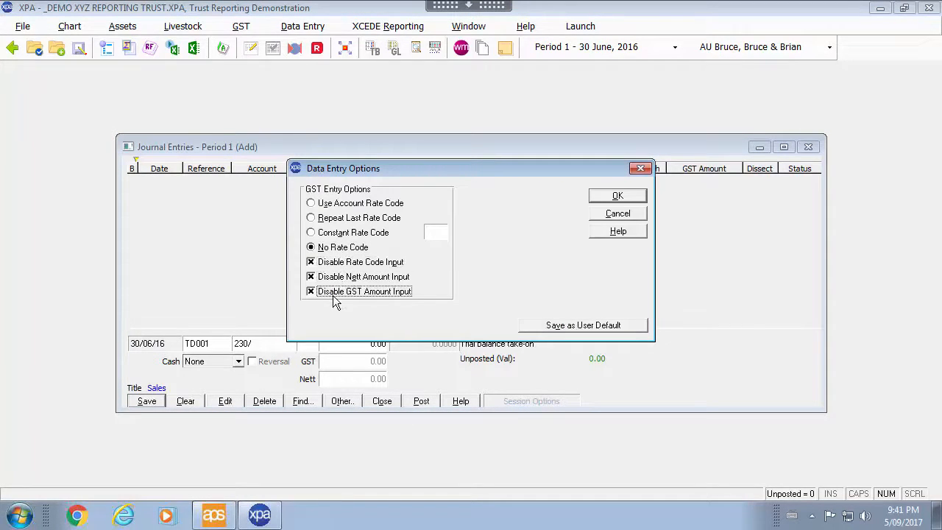
{"action": "left_click", "coordinate": [617, 197]}
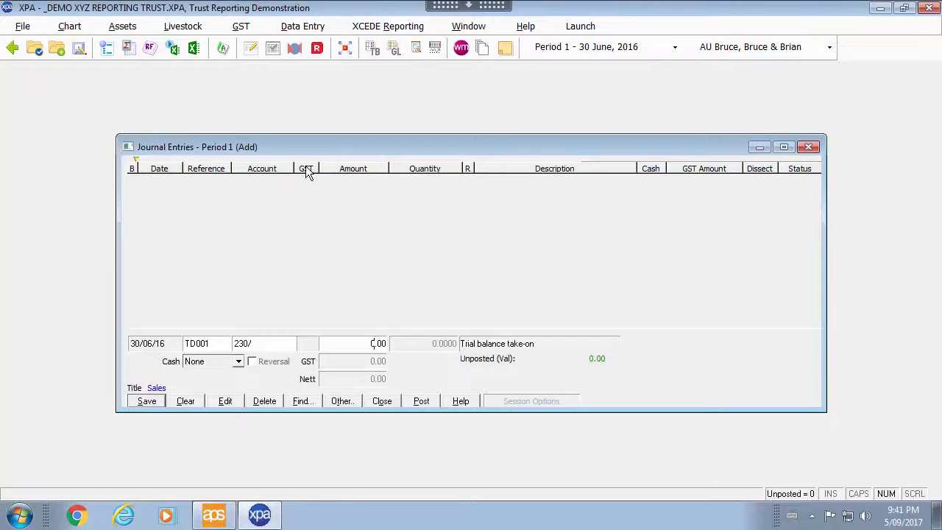
{"action": "left_click", "coordinate": [807, 147]}
{"action": "left_click", "coordinate": [485, 312]}
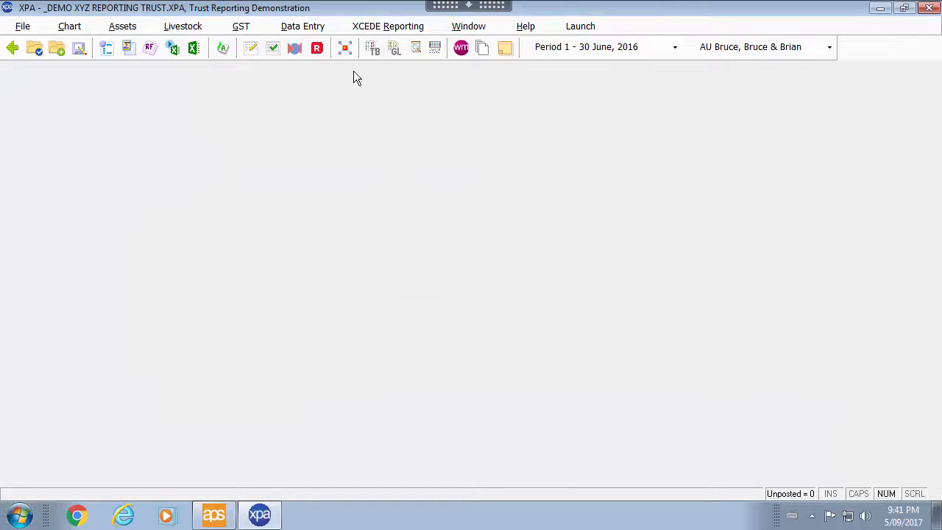
Step: Open bank statement entry for period 1, check its GST column and close it without entering anything
{"action": "left_click", "coordinate": [303, 26]}
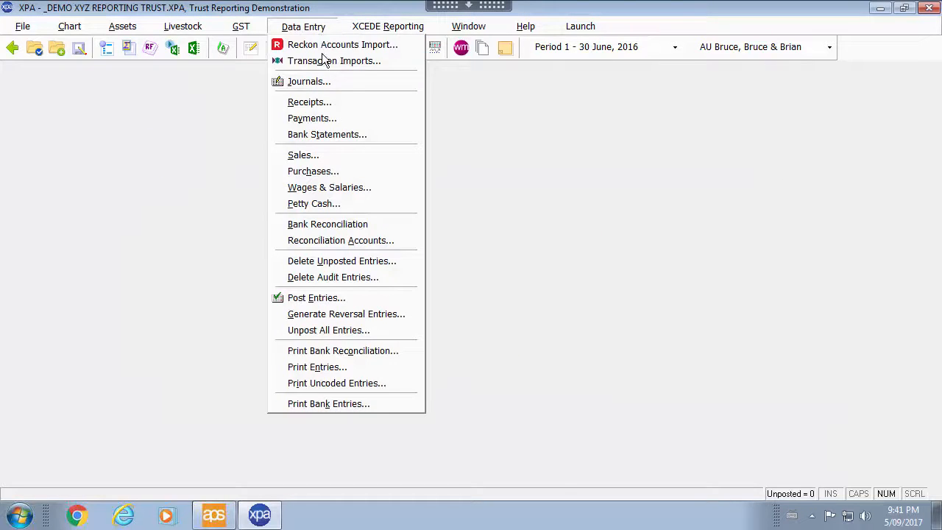
{"action": "left_click", "coordinate": [341, 136]}
{"action": "left_click", "coordinate": [526, 266]}
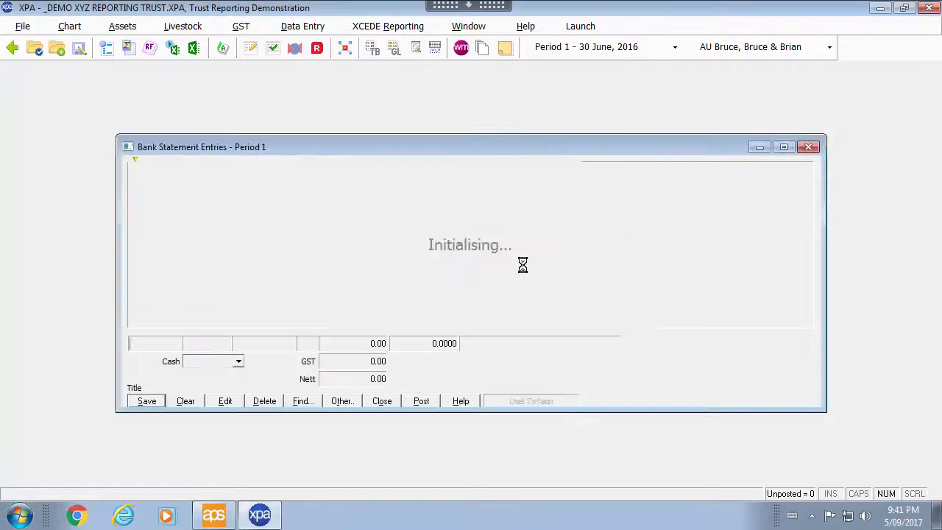
{"action": "left_click", "coordinate": [594, 266]}
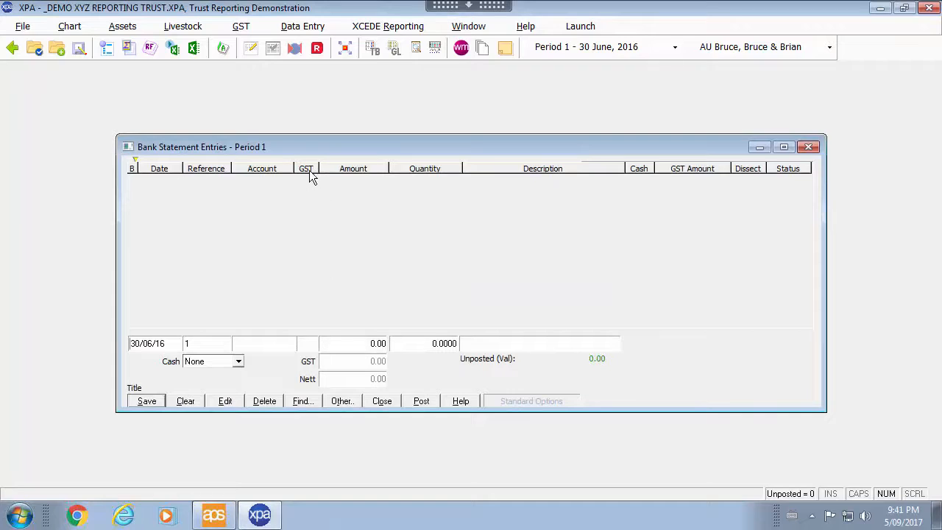
{"action": "left_click", "coordinate": [809, 147]}
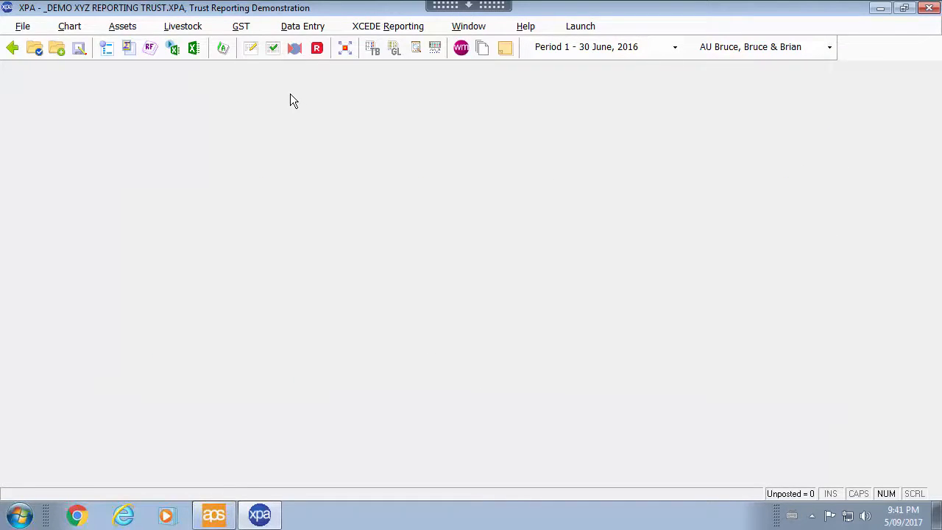
Step: Build a GST rate translation table that maps existing rate S to 1 and existing rate P to 11
{"action": "left_click", "coordinate": [245, 28]}
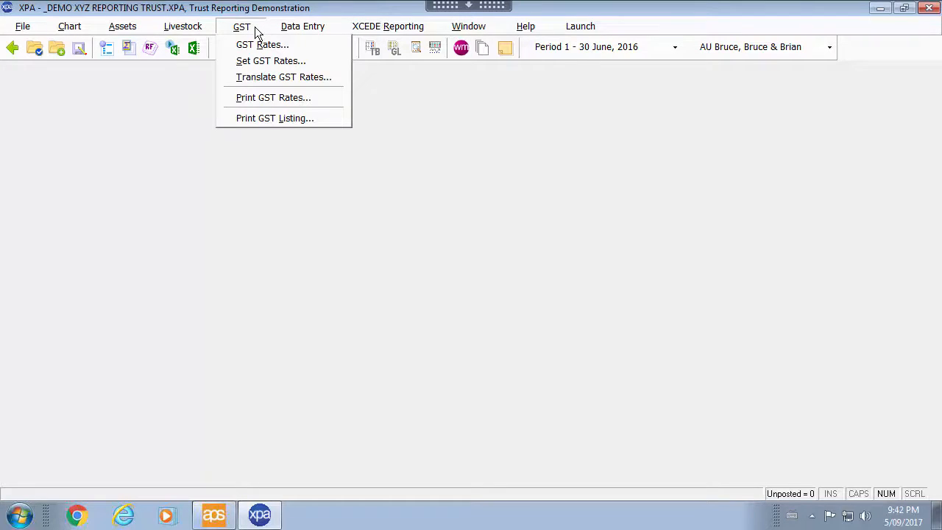
{"action": "left_click", "coordinate": [337, 81]}
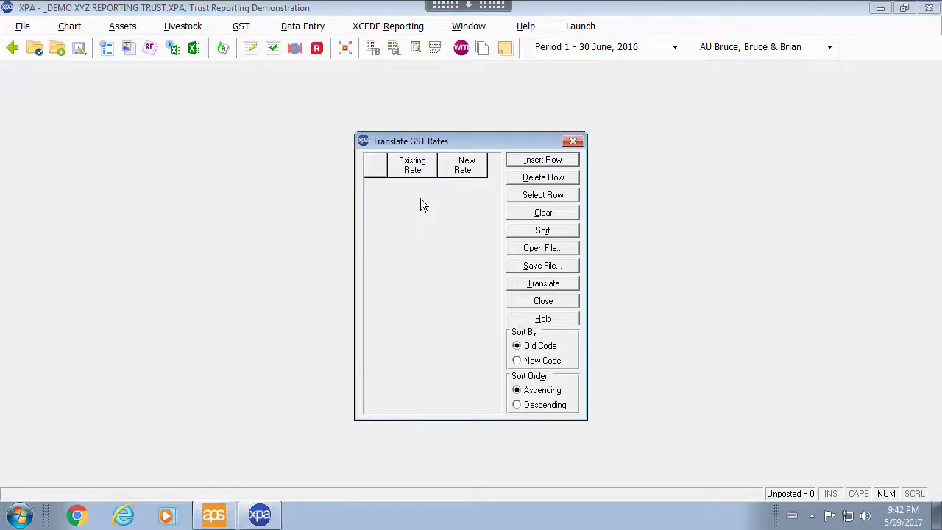
{"action": "left_click", "coordinate": [558, 160]}
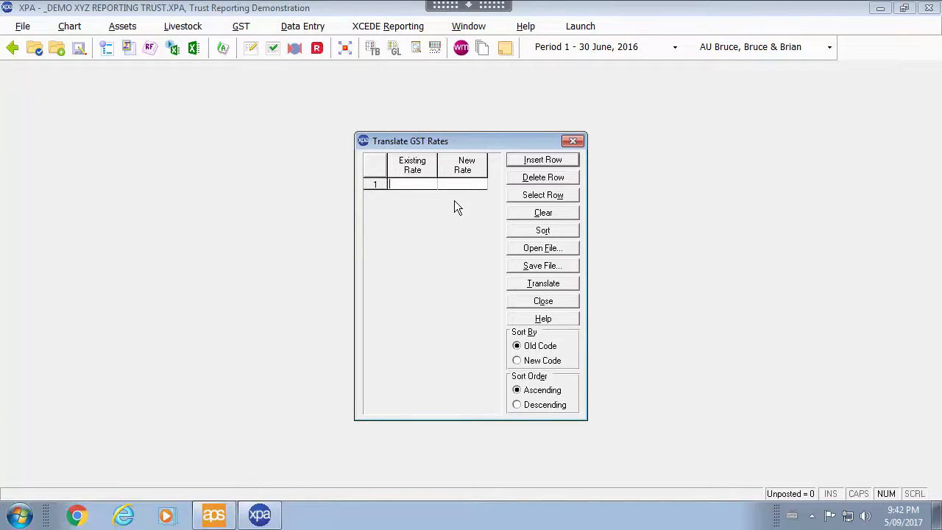
{"action": "type", "text": "S"}
{"action": "left_click", "coordinate": [565, 162]}
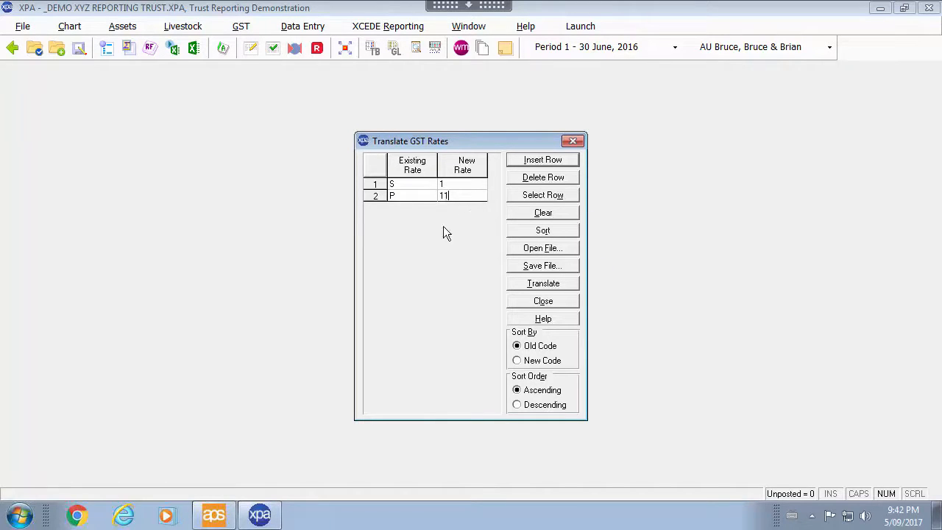
Step: Save the translation table over MASTER GST TRANSLATE.TRX, run the GST rate translation and close it
{"action": "left_click", "coordinate": [542, 265]}
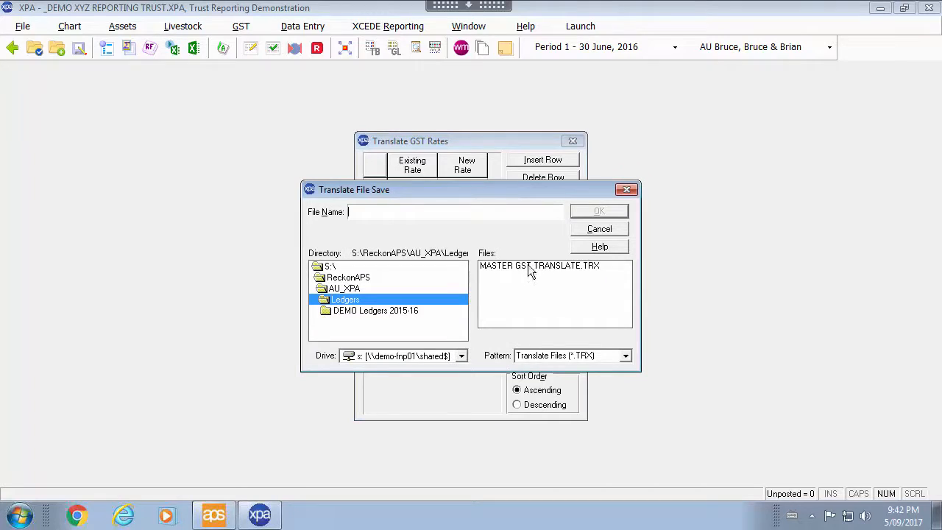
{"action": "left_click", "coordinate": [530, 268]}
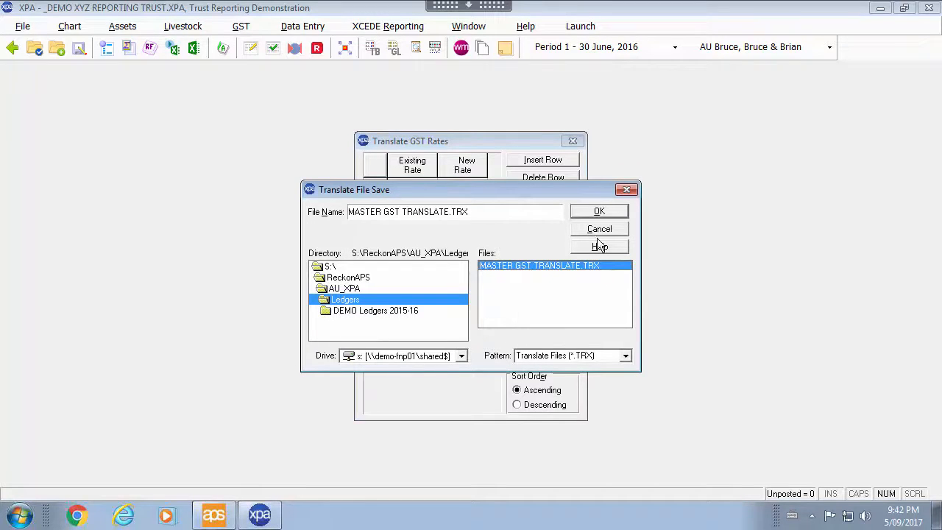
{"action": "left_click", "coordinate": [602, 214]}
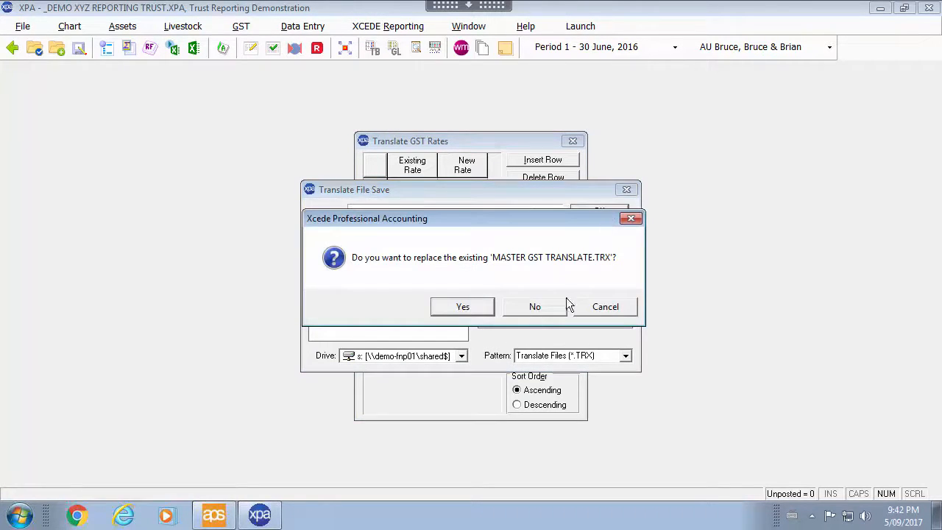
{"action": "left_click", "coordinate": [468, 306]}
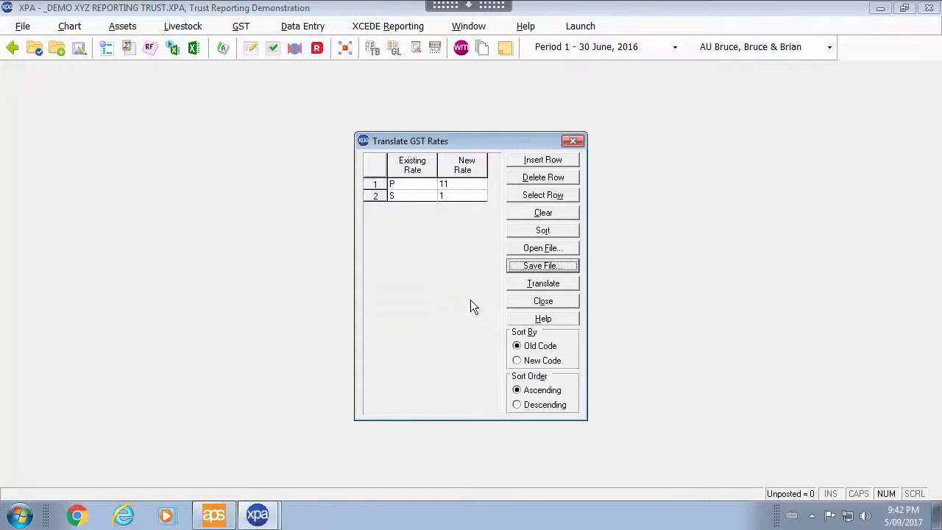
{"action": "left_click", "coordinate": [550, 287]}
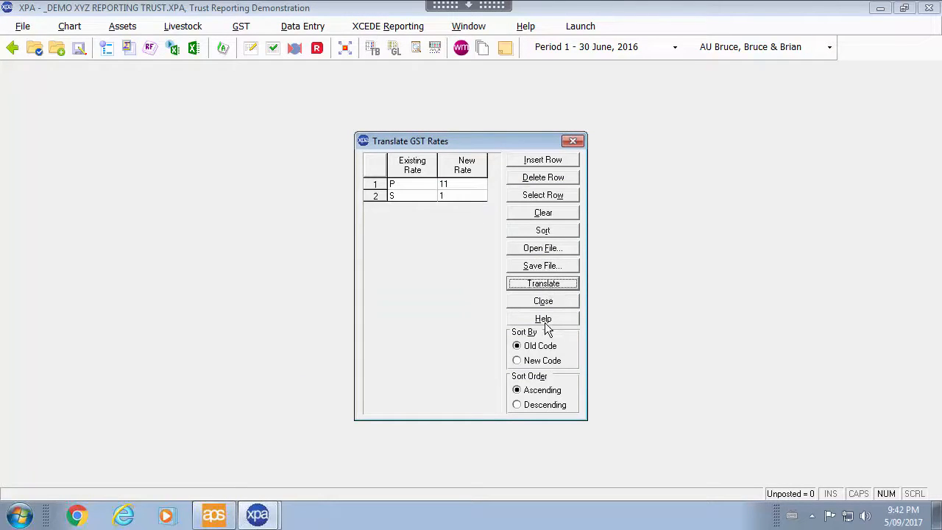
{"action": "left_click", "coordinate": [573, 141]}
Step: Review the ledger's GST rate codes and close the list
{"action": "left_click", "coordinate": [237, 26]}
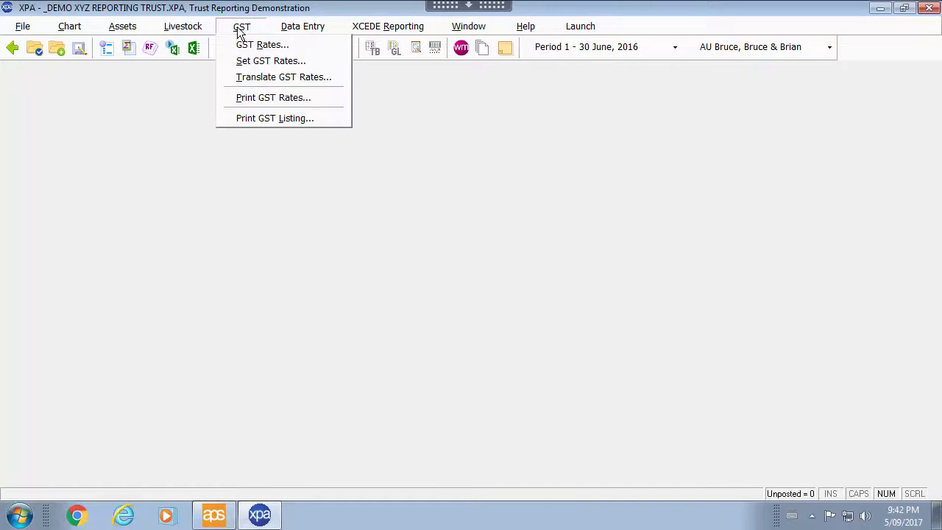
{"action": "left_click", "coordinate": [241, 44]}
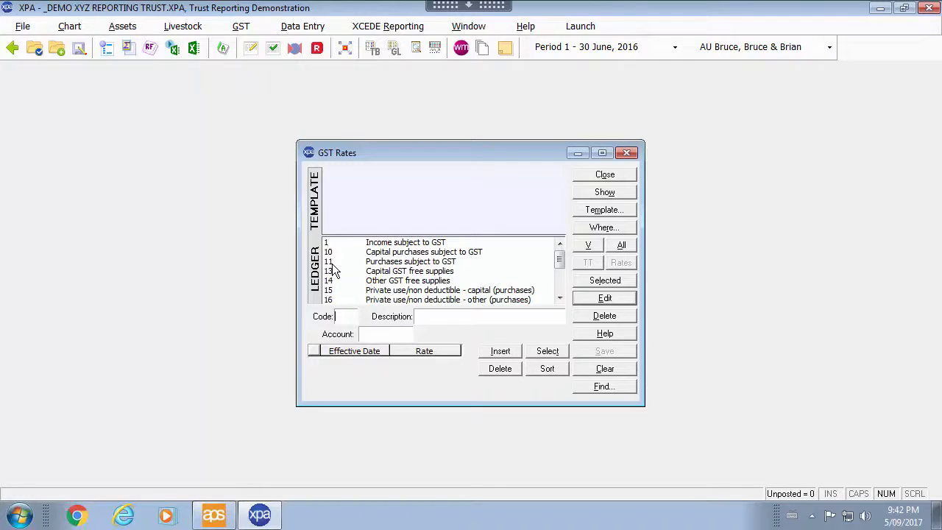
{"action": "left_click", "coordinate": [604, 175]}
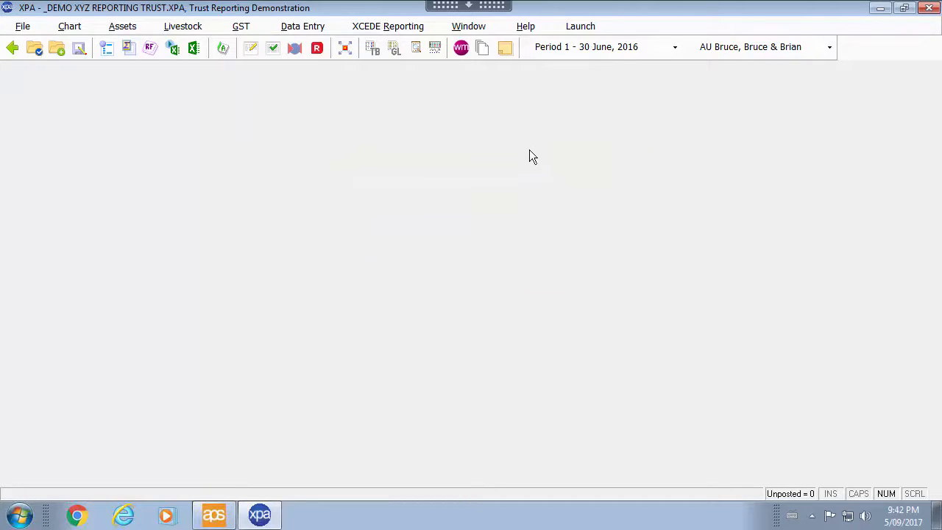
Step: Load MASTER GST TRANSLATE.TRX into the GST rate translation table, review its mappings and close it without translating
{"action": "left_click", "coordinate": [238, 26]}
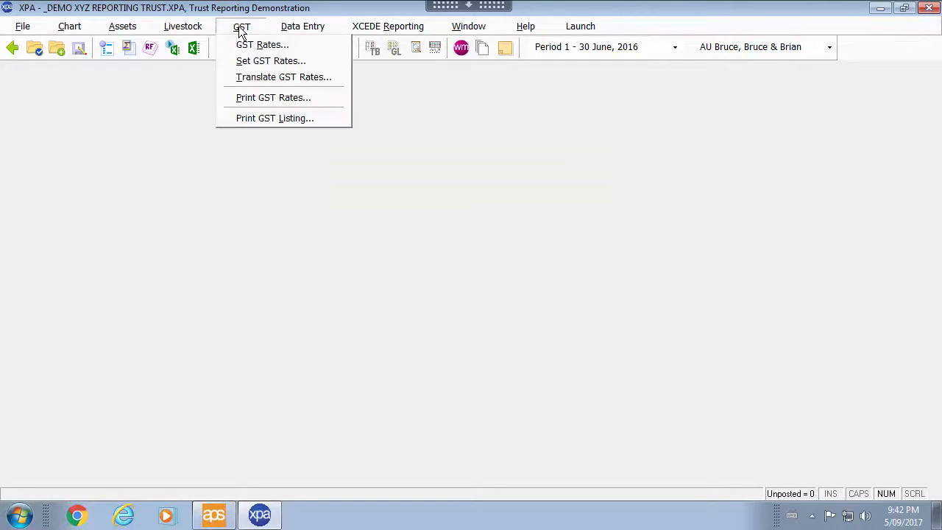
{"action": "left_click", "coordinate": [257, 76]}
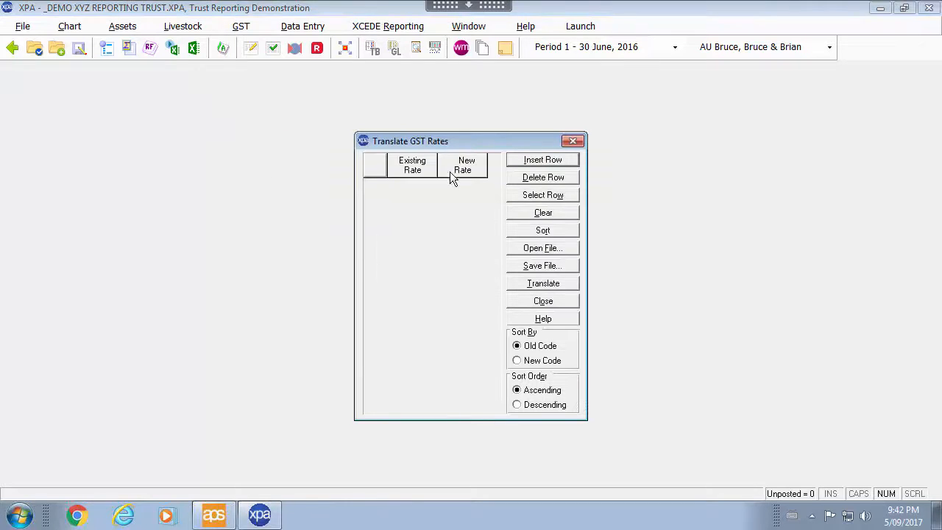
{"action": "left_click", "coordinate": [563, 249]}
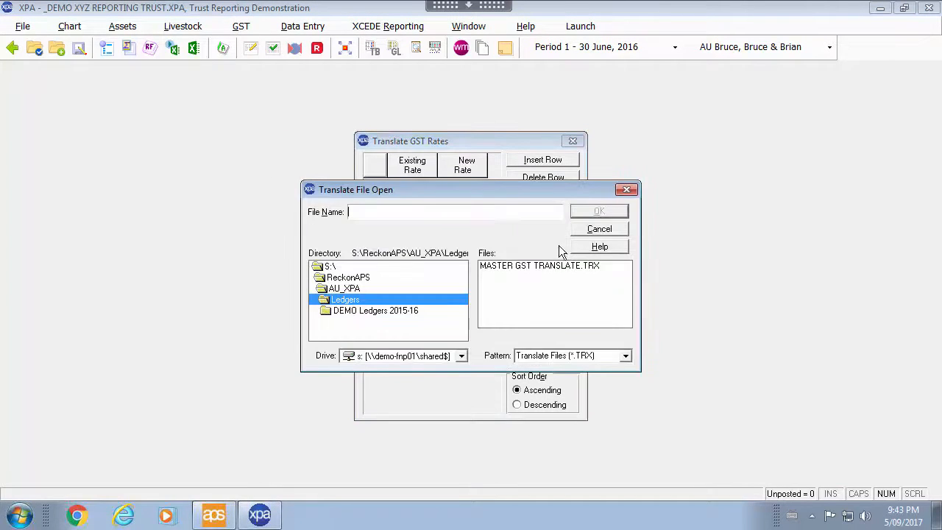
{"action": "double_click", "coordinate": [523, 266]}
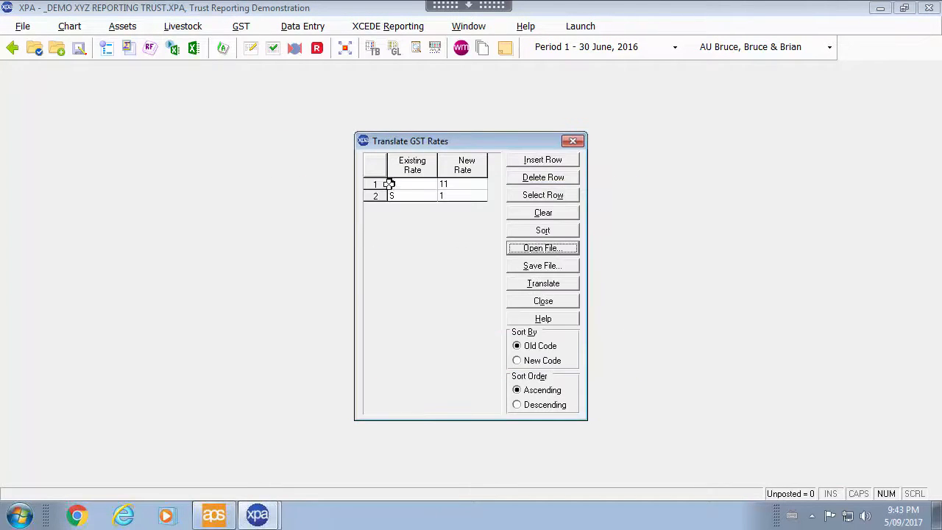
{"action": "left_click", "coordinate": [573, 141]}
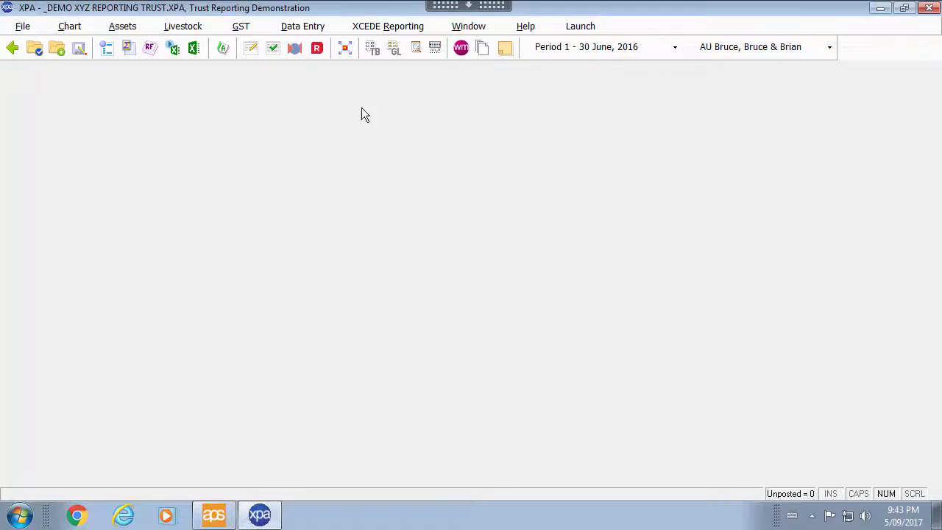
Step: Output the GST rates report to the screen with the rate range left blank
{"action": "left_click", "coordinate": [242, 29]}
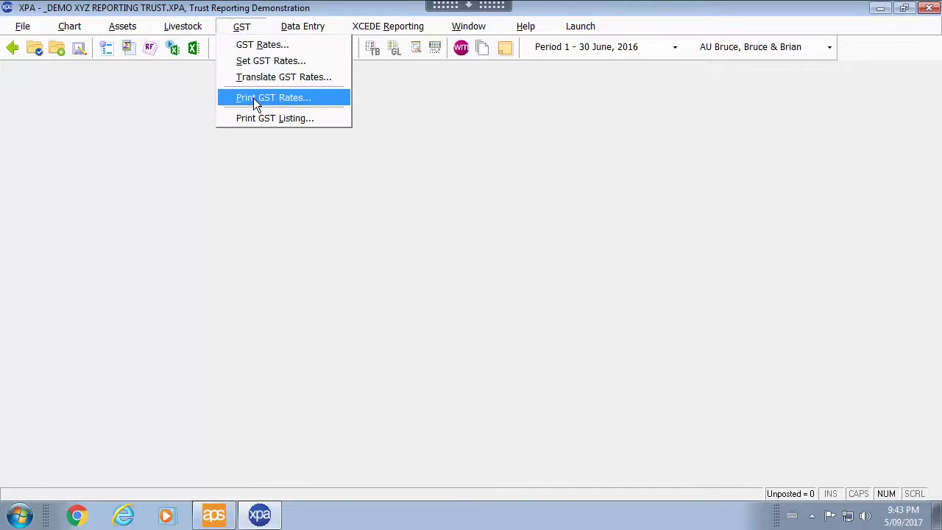
{"action": "left_click", "coordinate": [329, 103]}
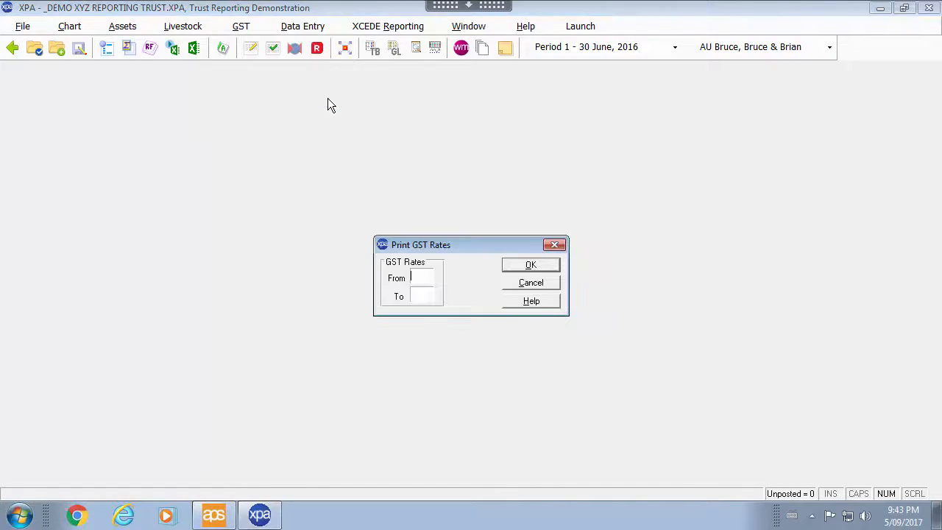
{"action": "left_click", "coordinate": [521, 268]}
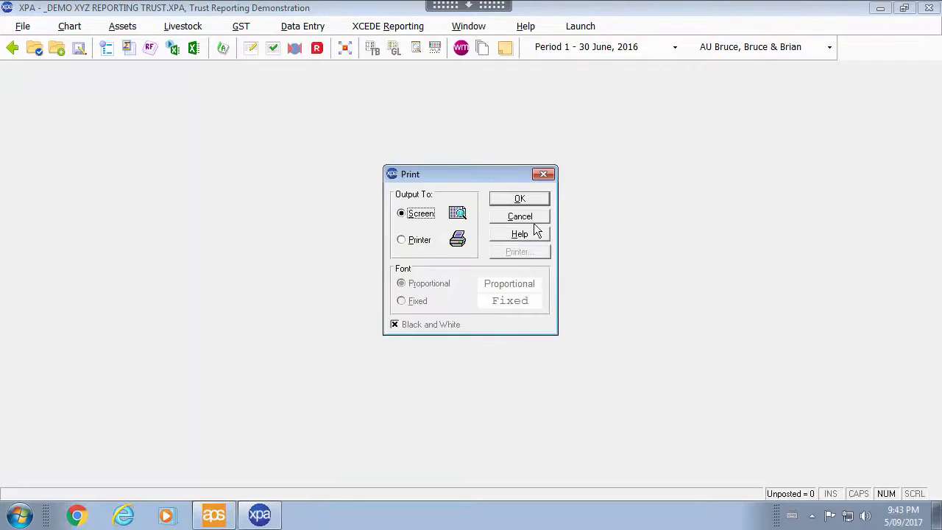
{"action": "left_click", "coordinate": [520, 200]}
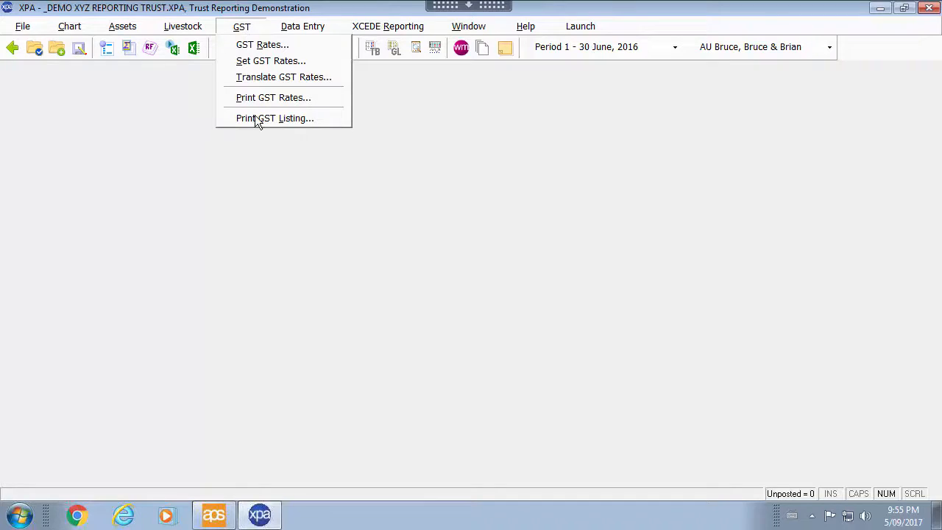
Step: Try to view the GST listing report for period 1 with the default options, and close the report selector
{"action": "left_click", "coordinate": [297, 119]}
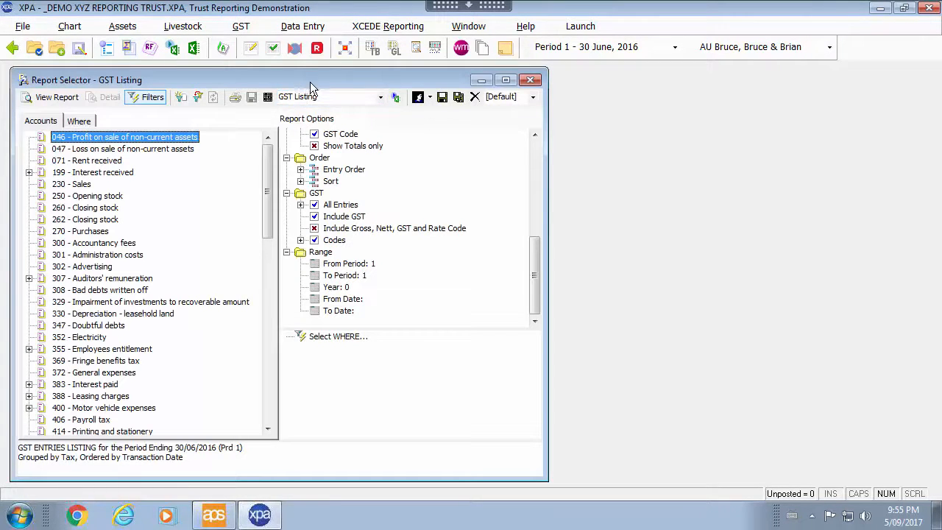
{"action": "left_click_drag", "start_coordinate": [306, 78], "coordinate": [331, 75]}
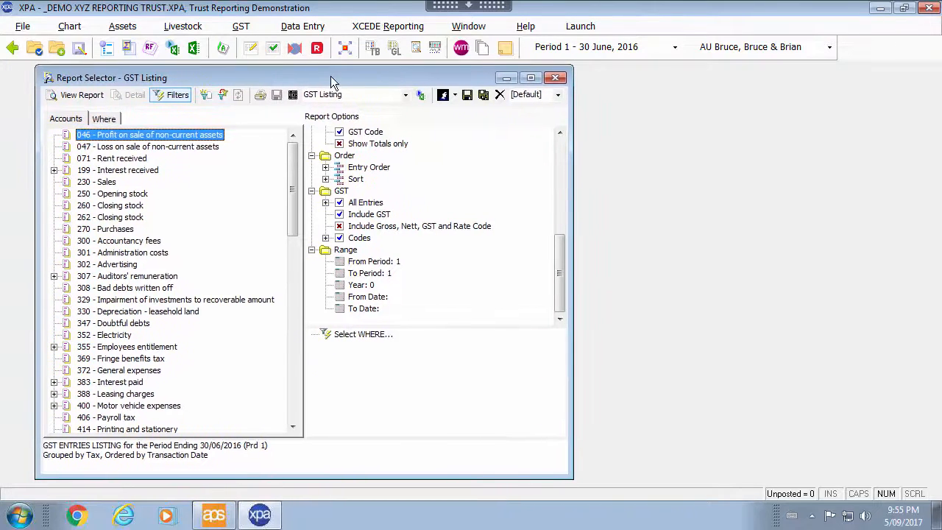
{"action": "left_click", "coordinate": [71, 95]}
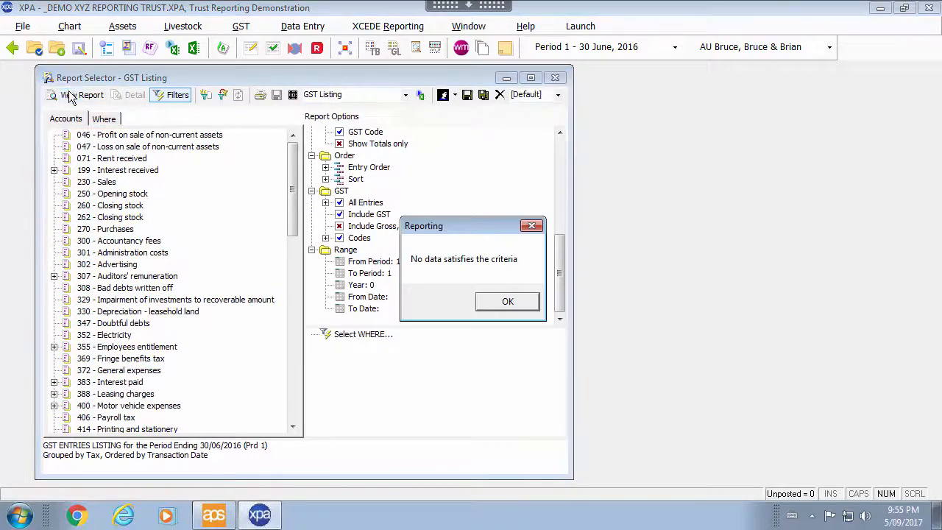
{"action": "left_click", "coordinate": [505, 300]}
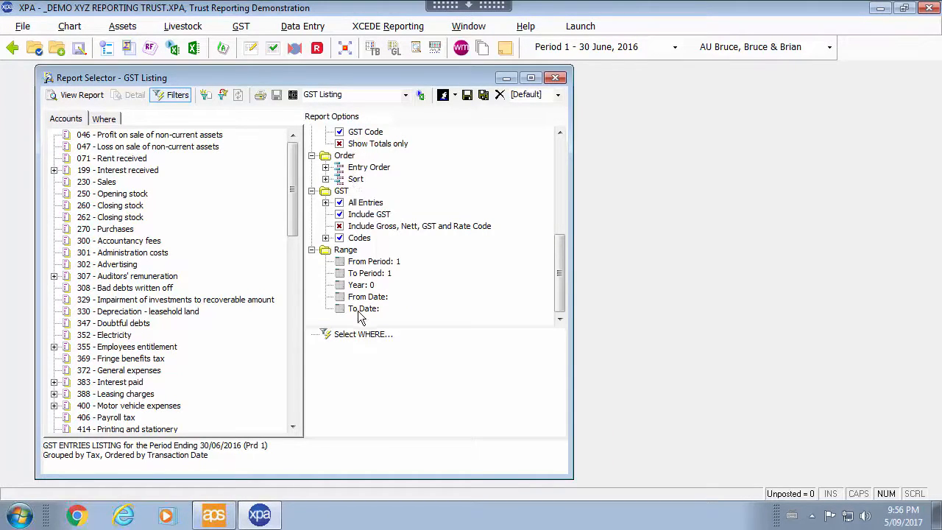
{"action": "left_click", "coordinate": [557, 78]}
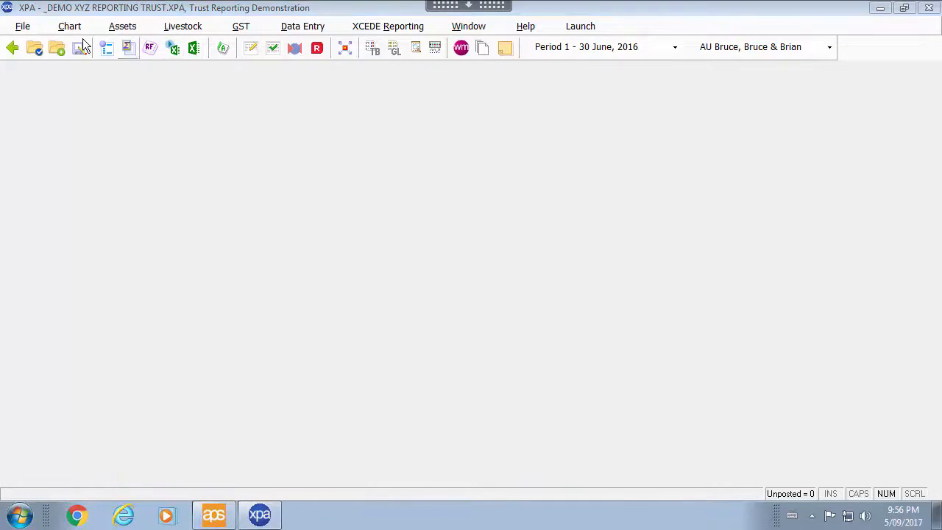
Step: Switch to the PURPLE FAMILY TRUST 2016 ledger and review its GST listing report through the entries grouped by GST code
{"action": "left_click", "coordinate": [22, 26]}
{"action": "left_click", "coordinate": [68, 376]}
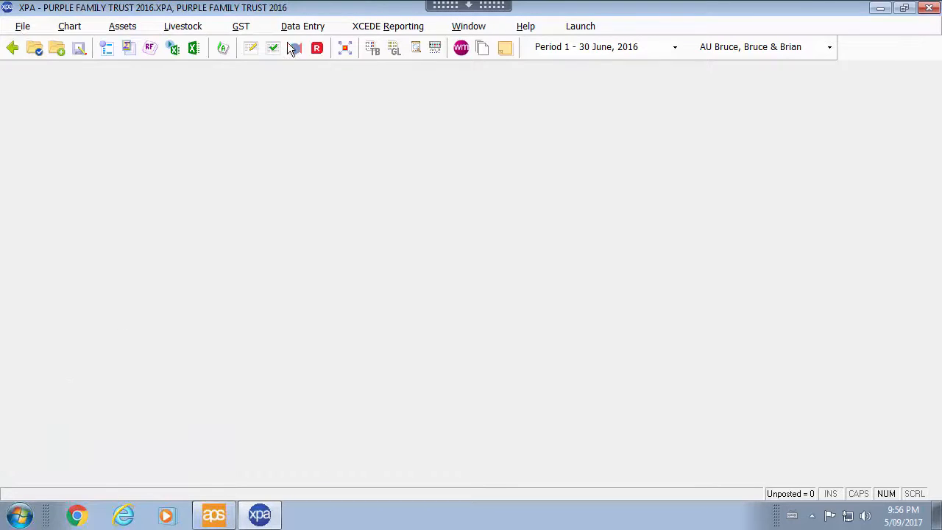
{"action": "left_click", "coordinate": [243, 28]}
{"action": "left_click", "coordinate": [267, 120]}
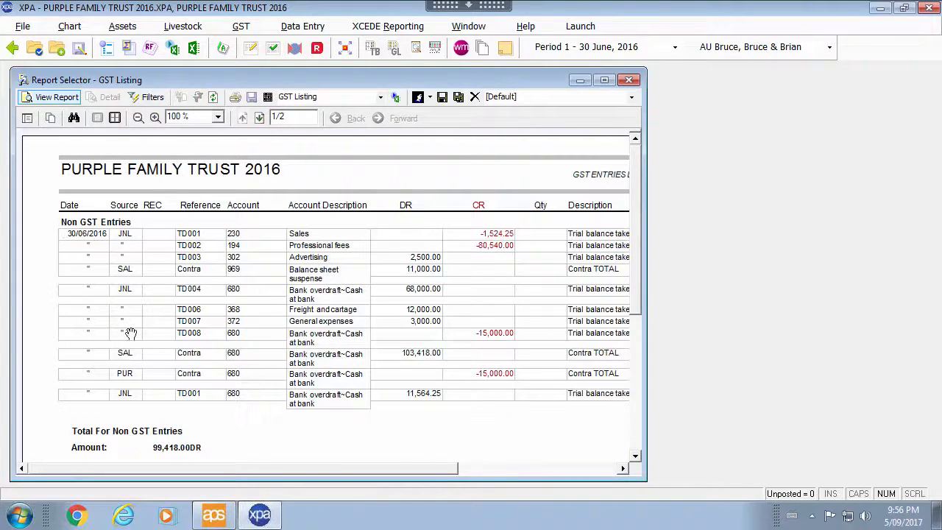
{"action": "left_click_drag", "start_coordinate": [638, 222], "coordinate": [636, 377]}
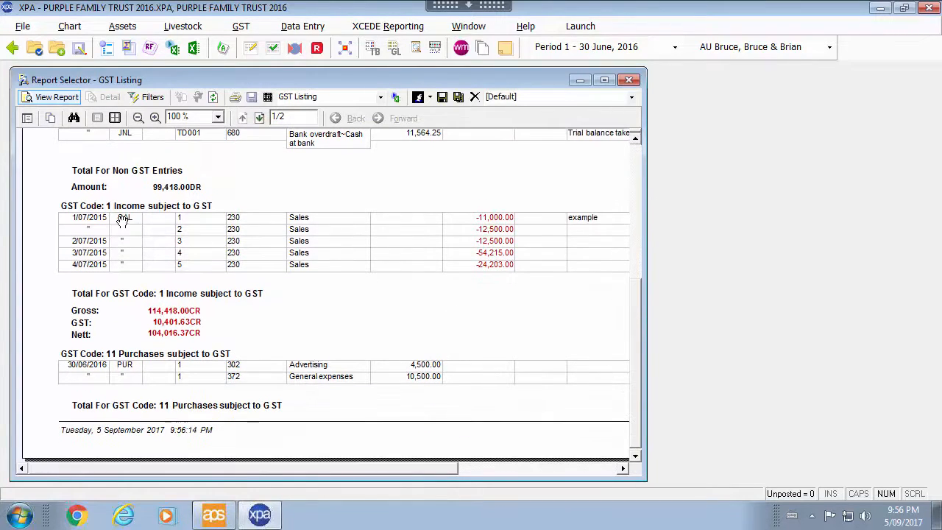